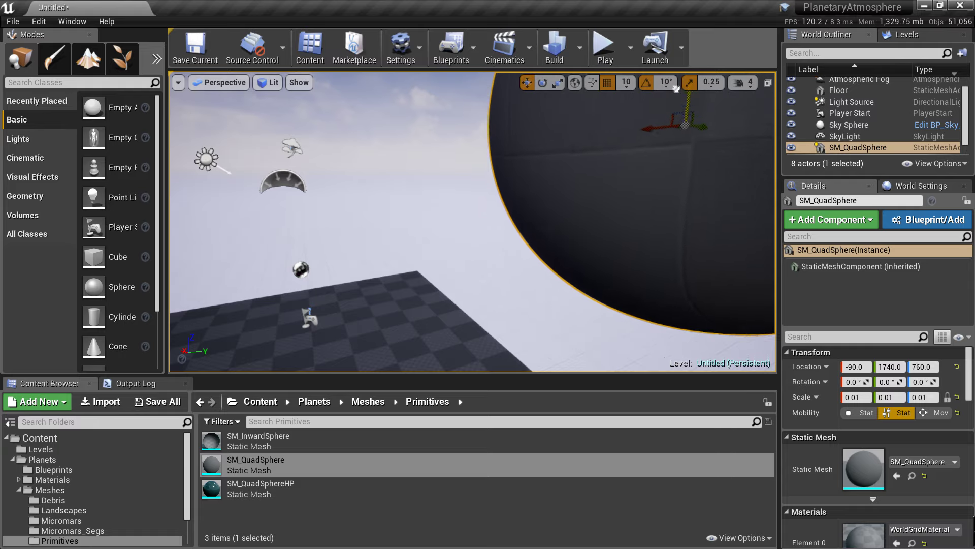
# Apply the M_Rock_Slate_Tp material from StarterContent/Materials to the SM_QuadSphere in the level.
pyautogui.scroll(-2, 51, 488)
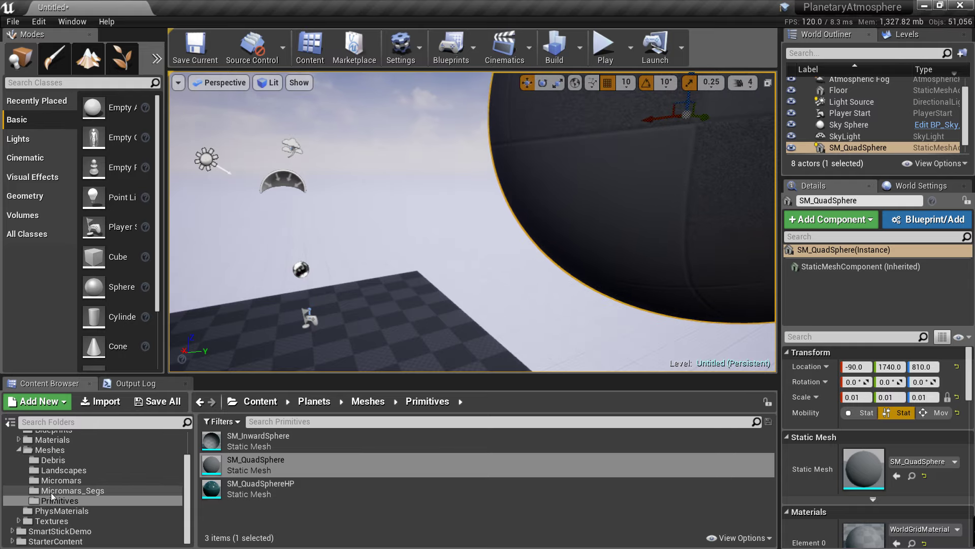
pyautogui.click(37, 541)
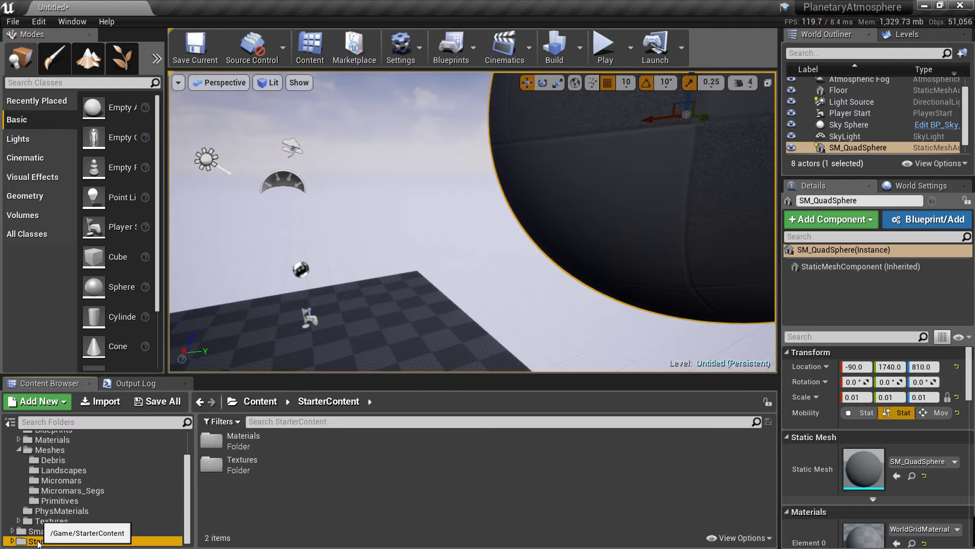
pyautogui.click(12, 540)
pyautogui.scroll(-1, 40, 513)
pyautogui.click(51, 531)
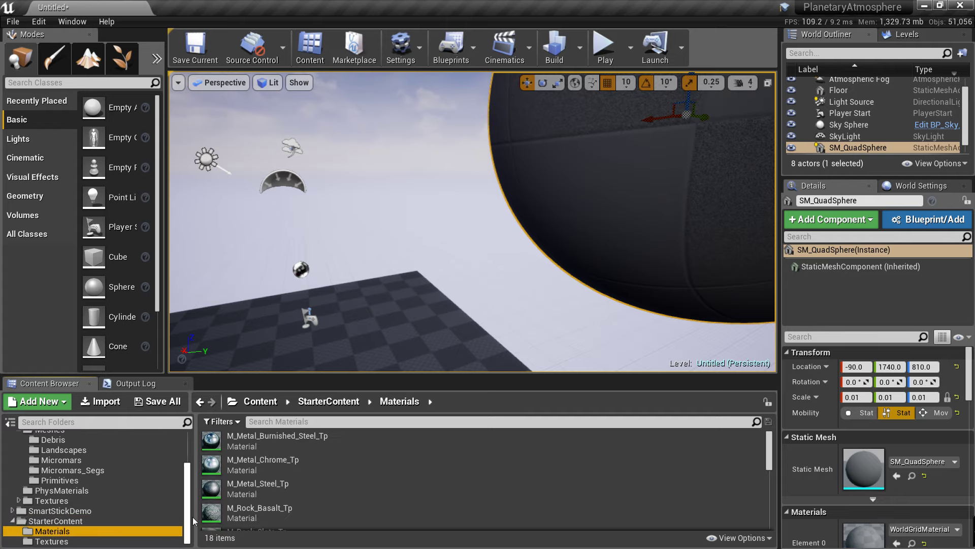
pyautogui.scroll(-5, 286, 486)
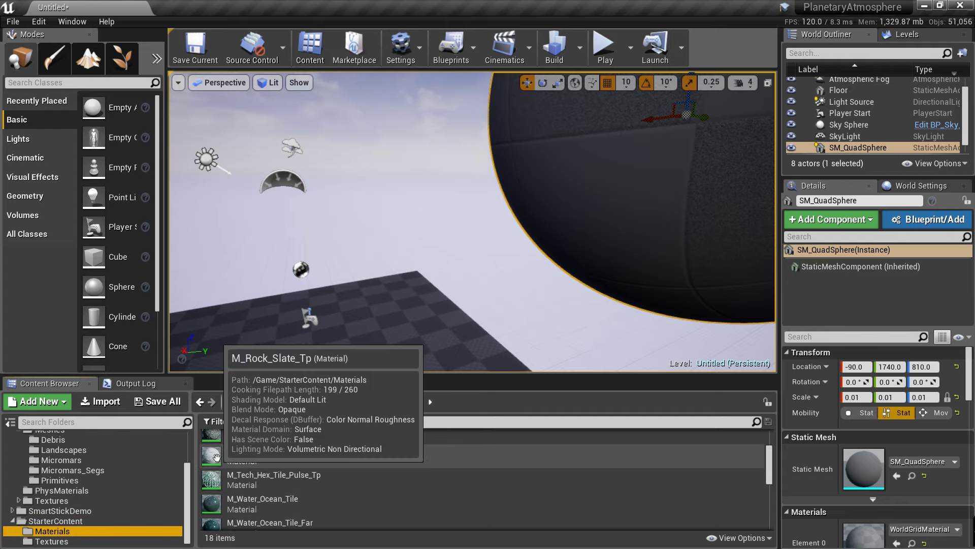
pyautogui.moveTo(247, 459); pyautogui.dragTo(559, 279)
pyautogui.press('s')
pyautogui.moveTo(558, 279); pyautogui.dragTo(532, 279, button='right')
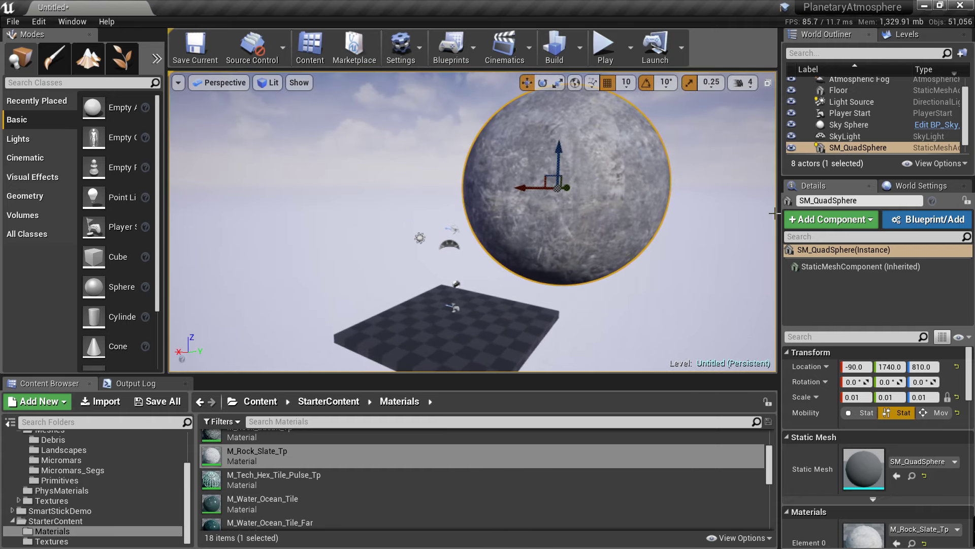
# Delete the Atmospheric Fog actor and set the Light Source's mobility to Movable.
pyautogui.scroll(1, 900, 126)
pyautogui.click(879, 95)
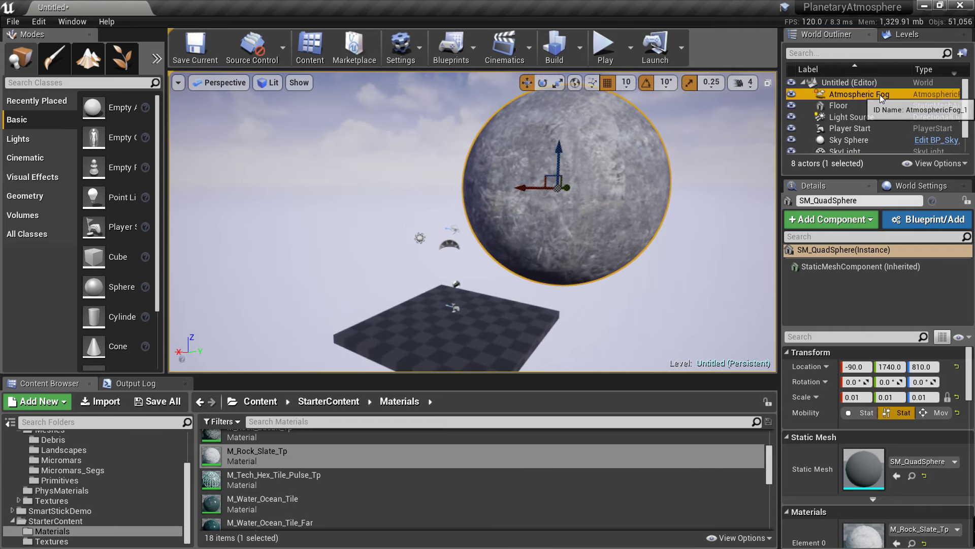
pyautogui.press('Delete')
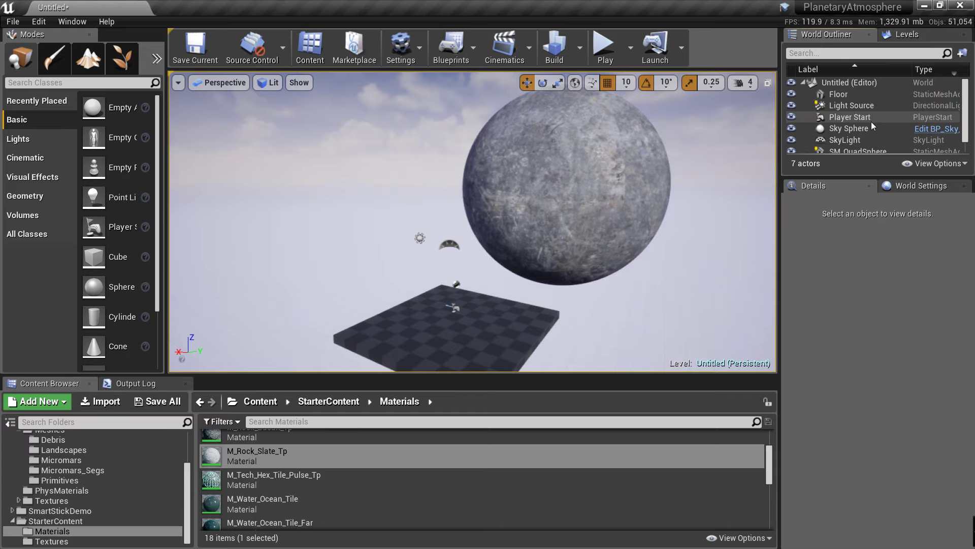
pyautogui.click(855, 108)
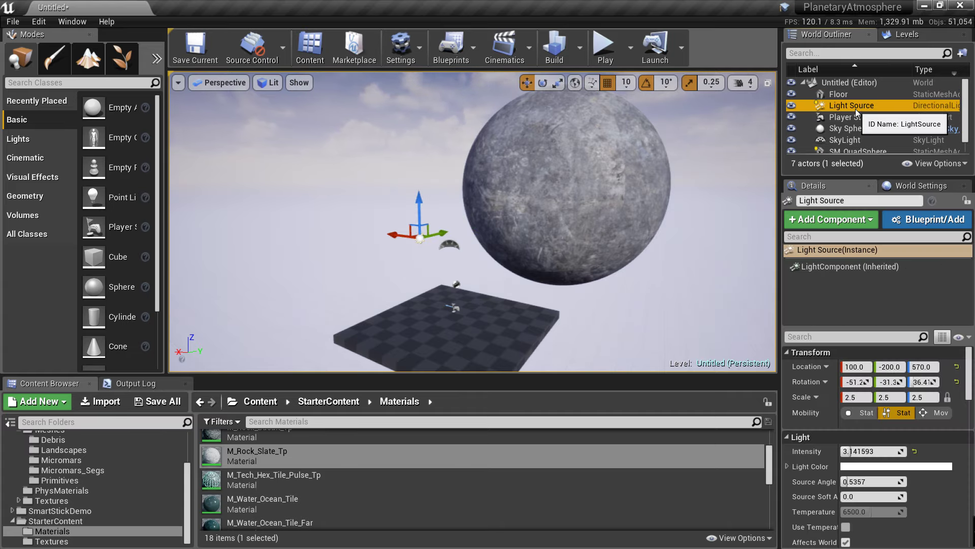
pyautogui.click(937, 413)
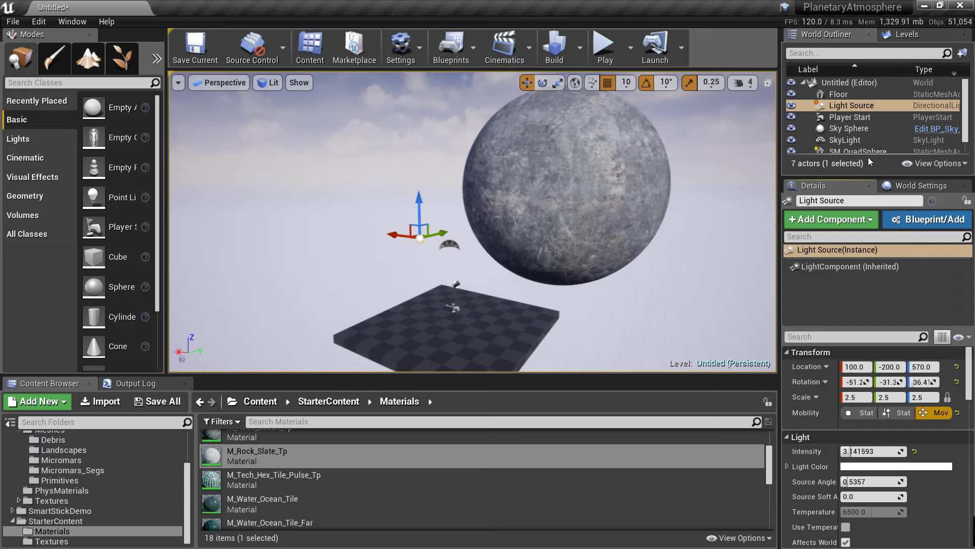
# Delete the Sky Sphere and SkyLight actors from the level.
pyautogui.click(848, 129)
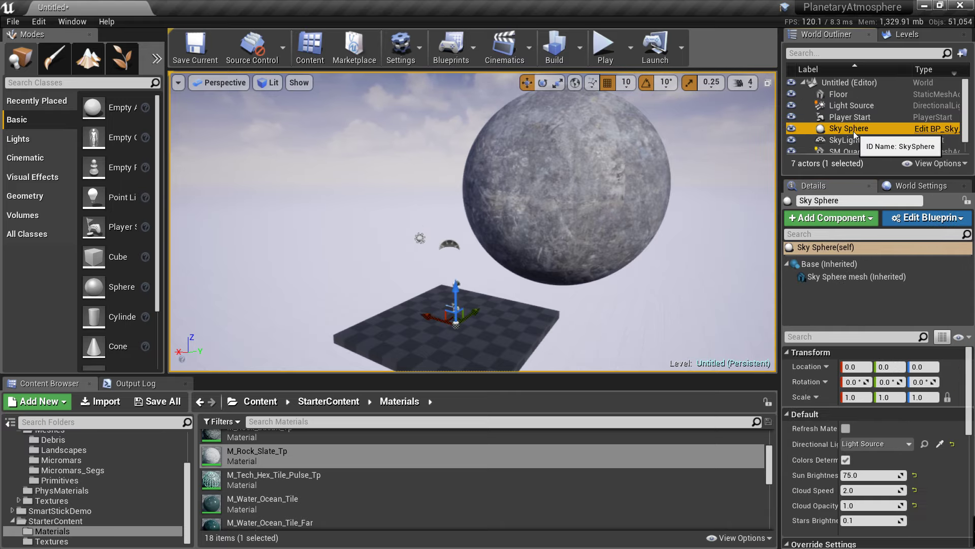
pyautogui.press('Delete')
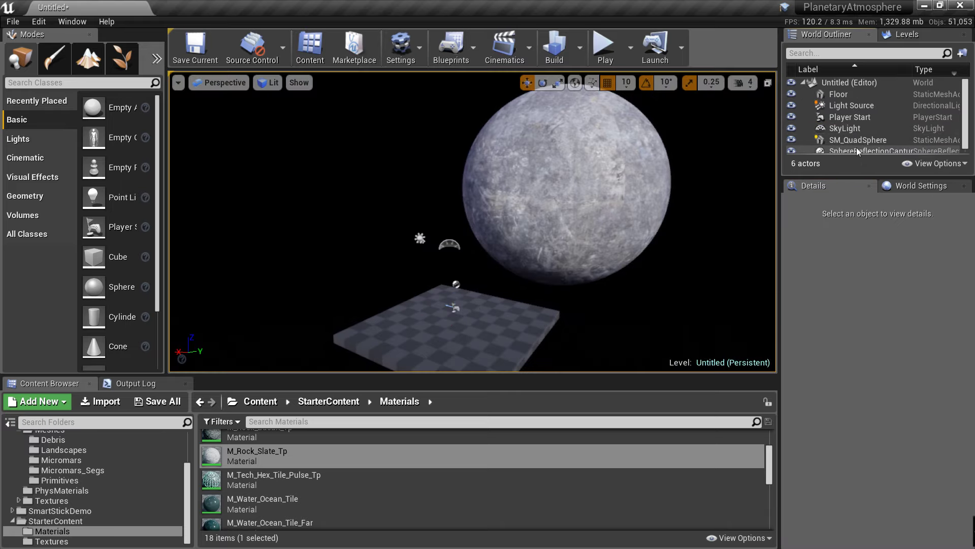
pyautogui.click(851, 129)
pyautogui.press('Delete')
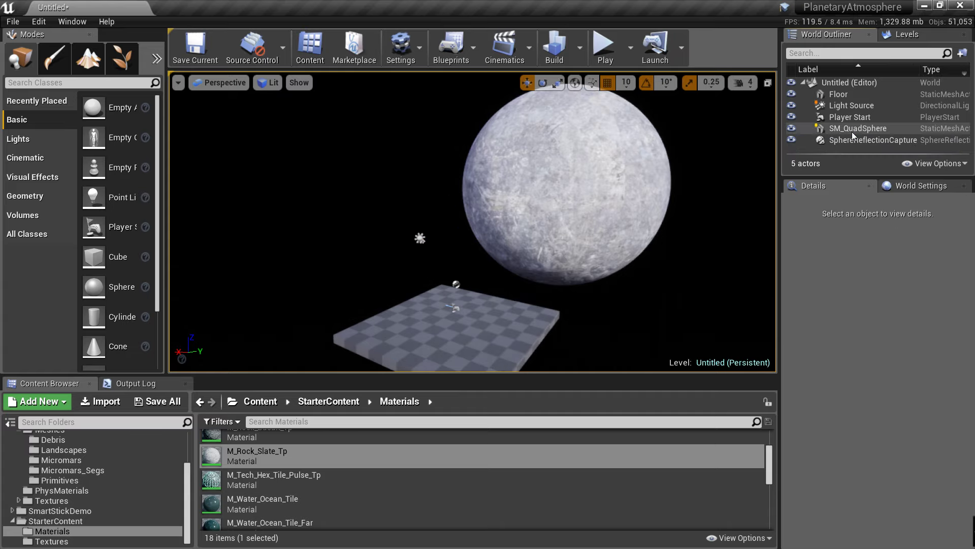
# Place BP_PlanetaryAtmosphere_prec_00 from Planets/Blueprints on the floor and assign Light Source as its Direct Light.
pyautogui.moveTo(508, 244); pyautogui.dragTo(531, 250, button='right')
pyautogui.scroll(2, 50, 482)
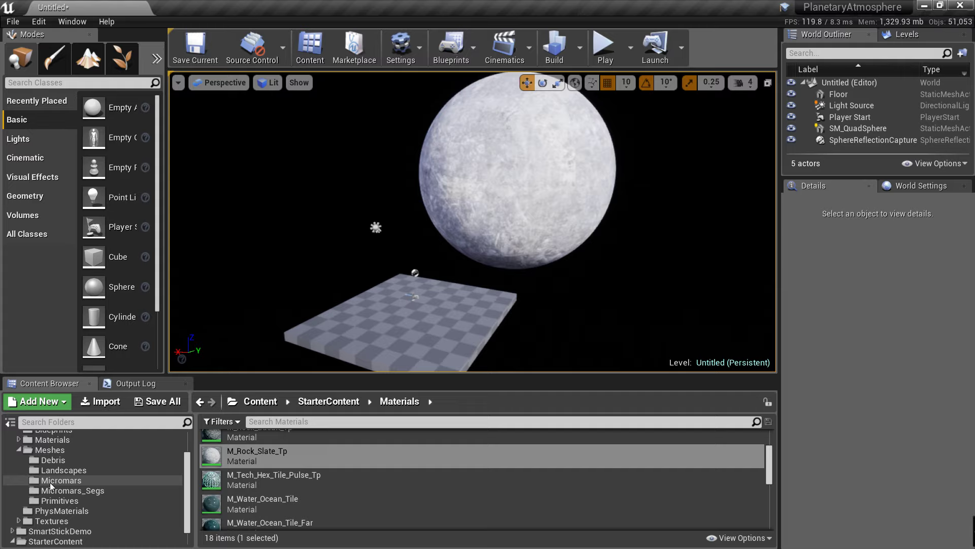
pyautogui.scroll(4, 50, 482)
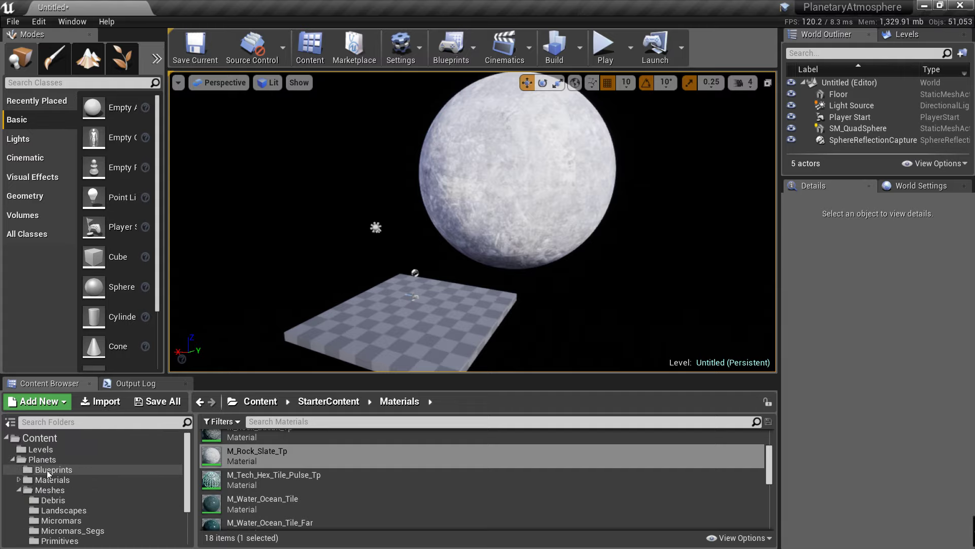
pyautogui.click(47, 470)
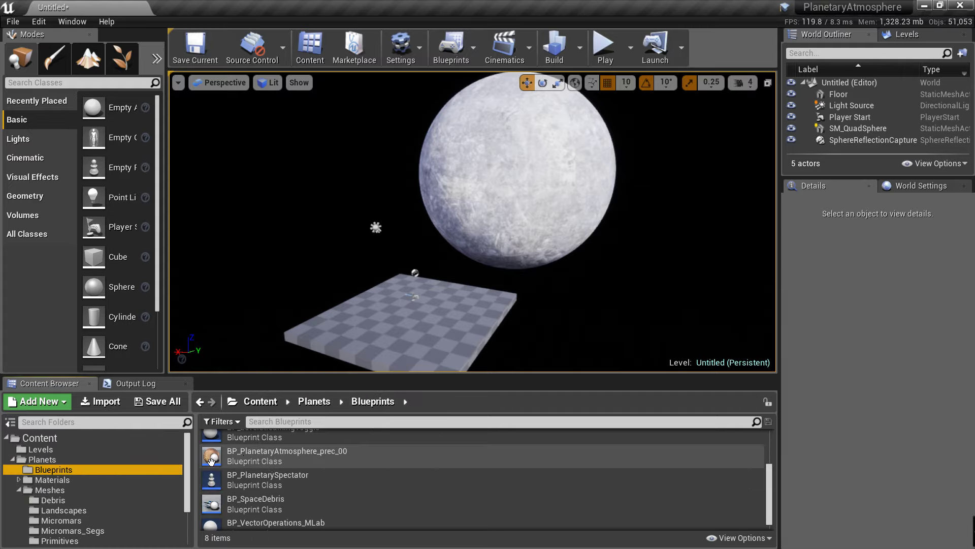
pyautogui.moveTo(285, 456); pyautogui.dragTo(432, 325)
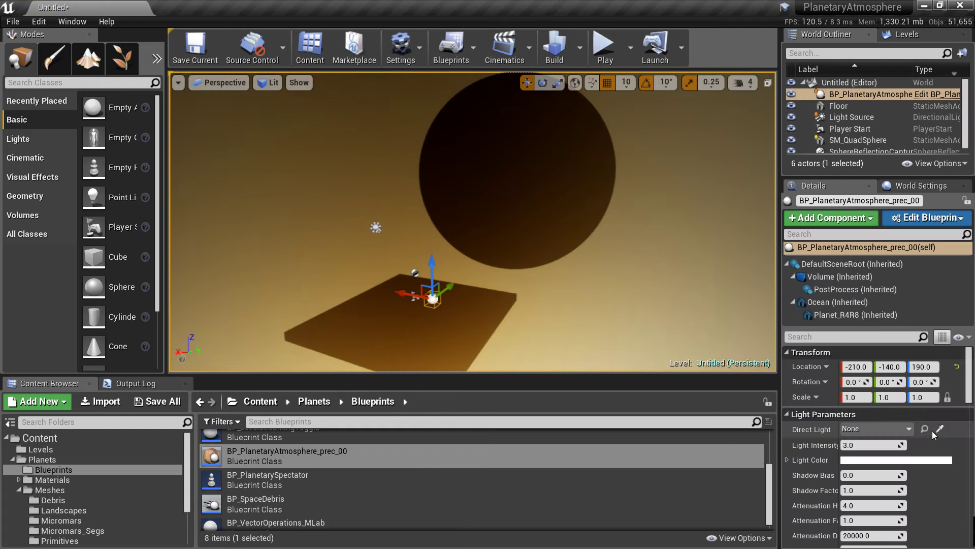
pyautogui.click(909, 429)
pyautogui.click(809, 276)
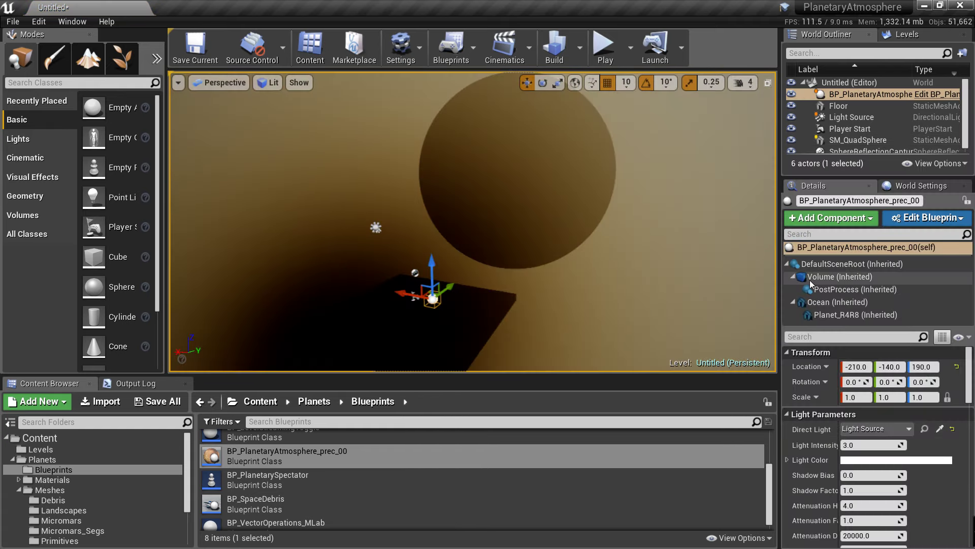
# Try shifting the Planet Center along Y in the atmosphere's geometry parameters.
pyautogui.scroll(-6, 928, 462)
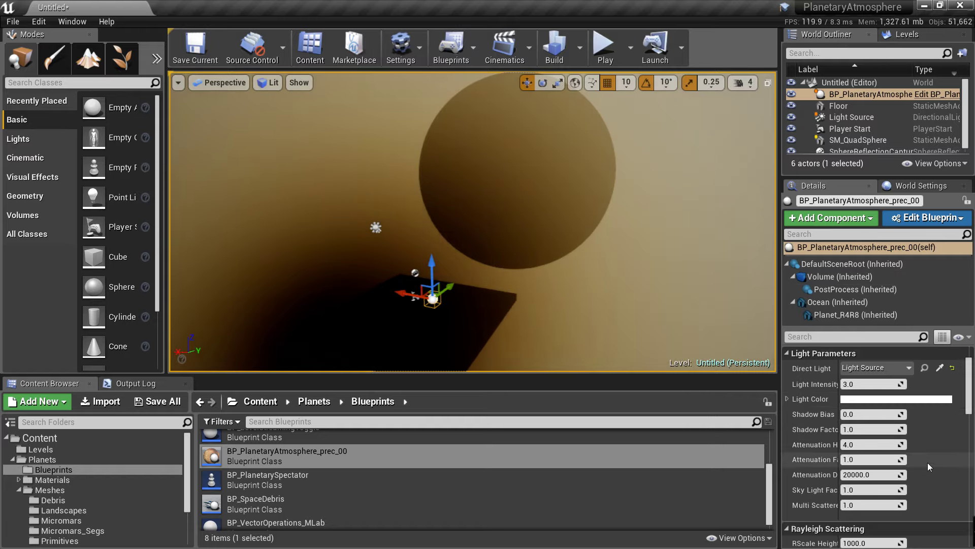
pyautogui.scroll(-2, 928, 462)
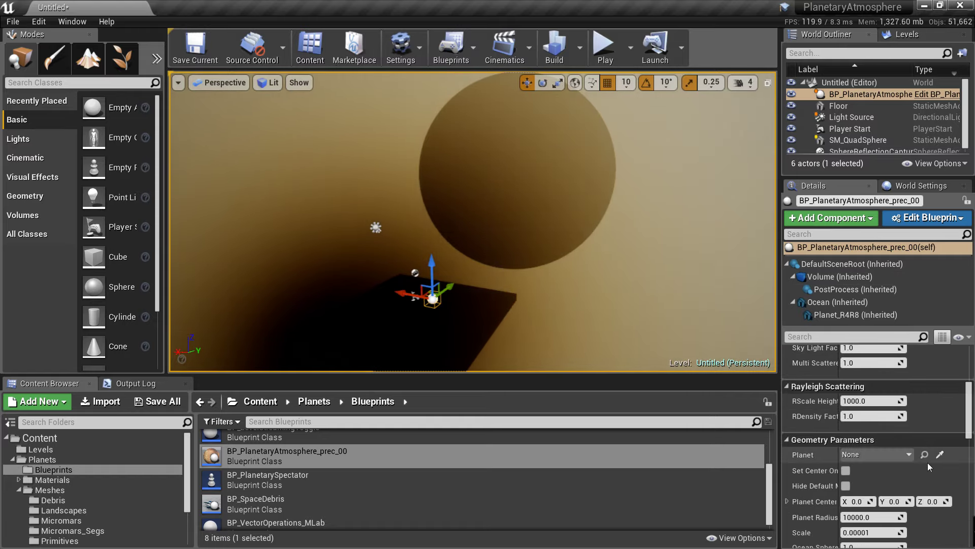
pyautogui.scroll(-1, 927, 466)
pyautogui.scroll(-1, 927, 467)
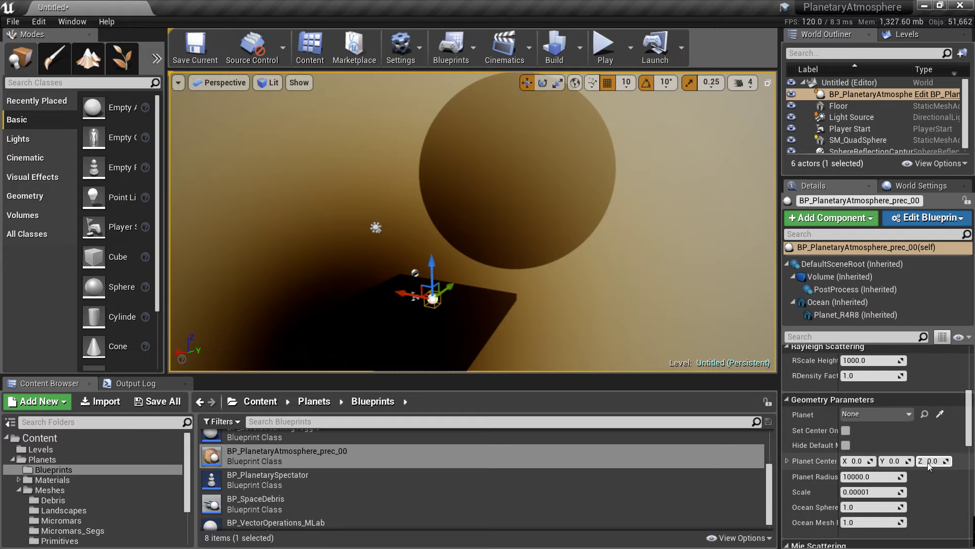
pyautogui.moveTo(896, 460); pyautogui.dragTo(940, 460)
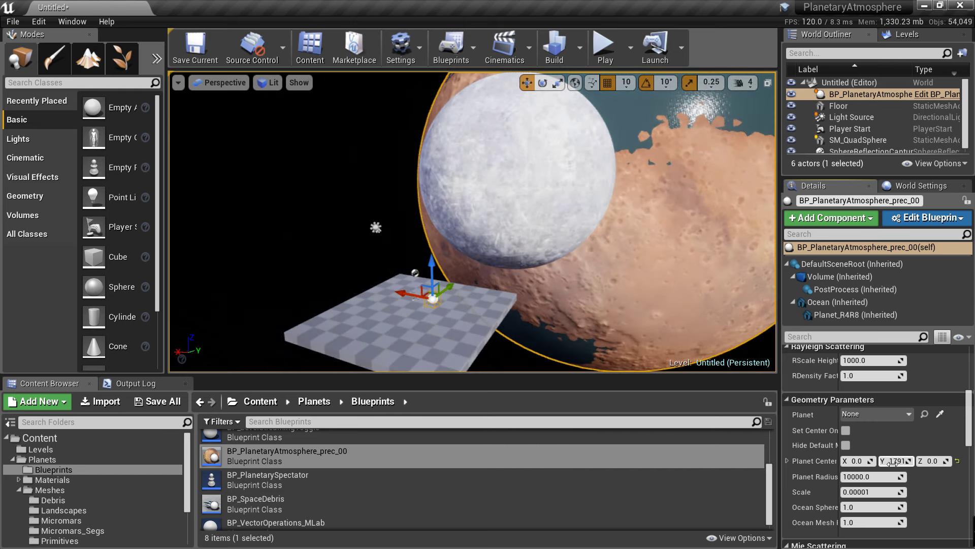
# Assign the SM_QuadSphere in the level as the atmosphere's Planet and enable hiding of the default mesh.
pyautogui.click(940, 414)
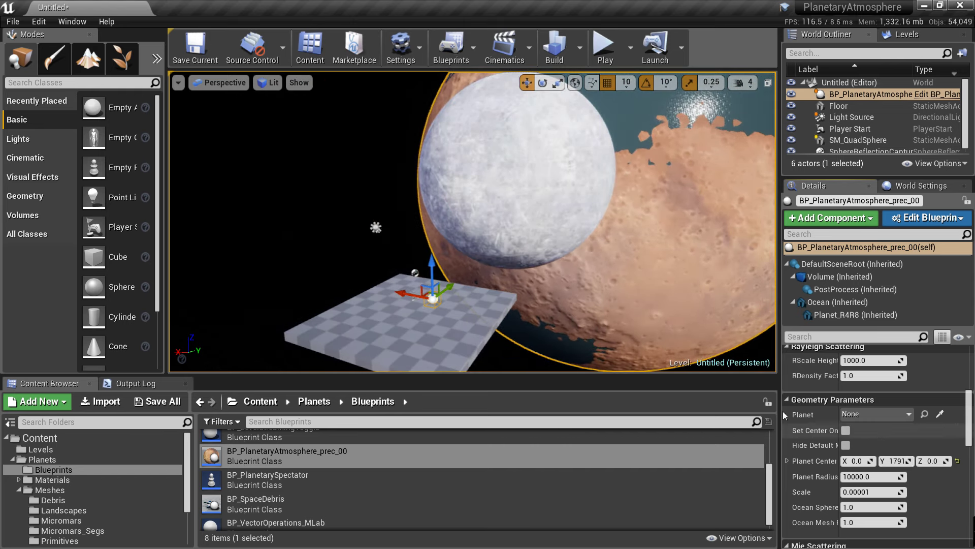
pyautogui.click(514, 134)
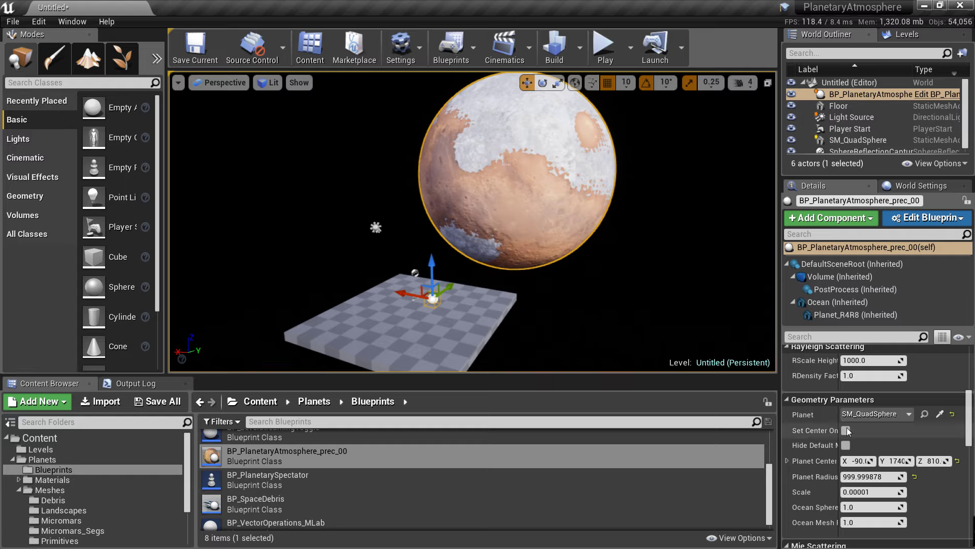
pyautogui.click(846, 445)
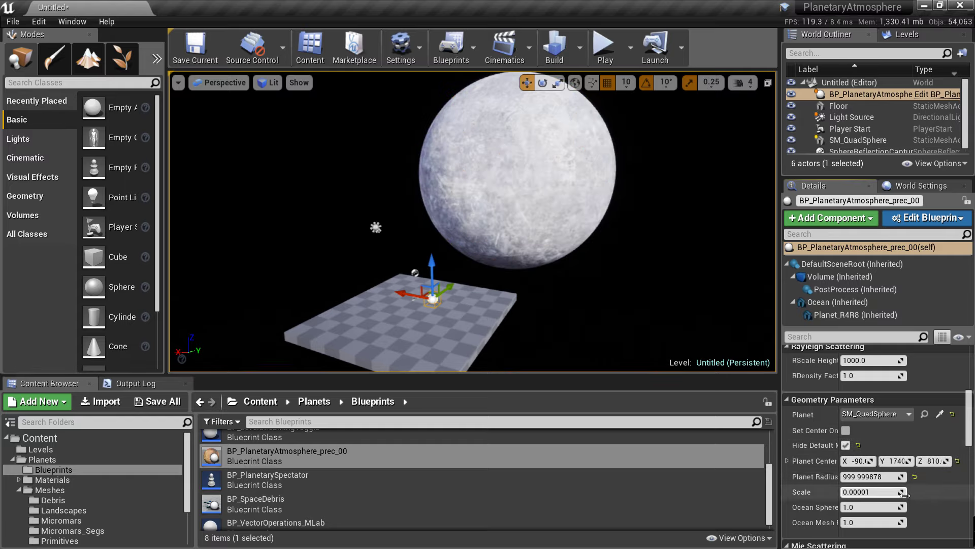
# Set the Scale in the atmosphere's geometry parameters to 0.05.
pyautogui.moveTo(871, 492); pyautogui.dragTo(914, 492)
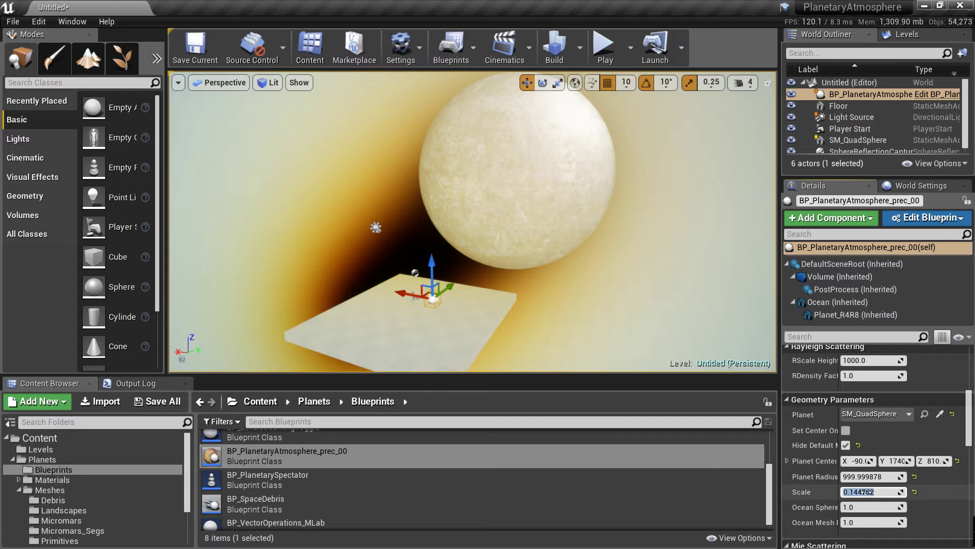
pyautogui.press('Return')
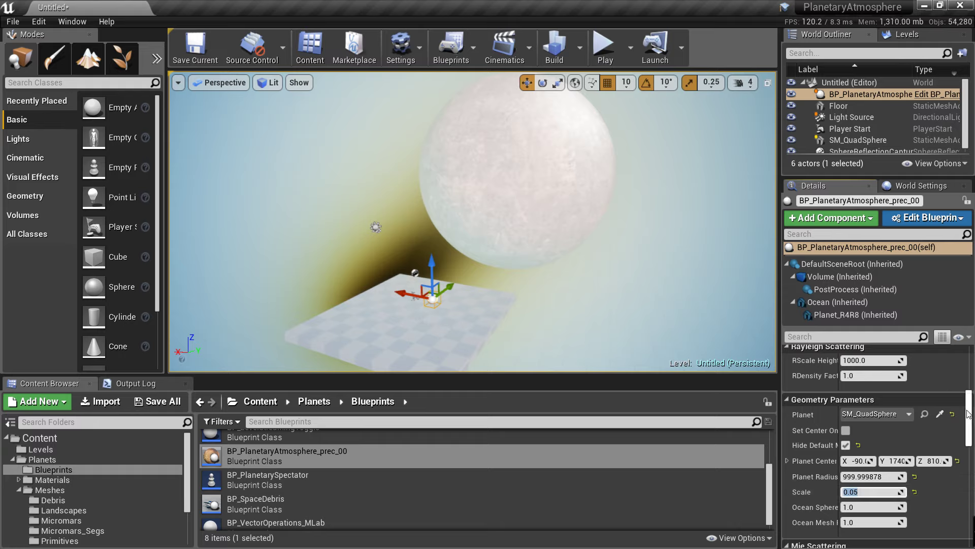
# Lower the Rayleigh scattering scale height to about 125 and the Mie scattering scale height to about 17.
pyautogui.moveTo(968, 419); pyautogui.dragTo(968, 412)
pyautogui.moveTo(870, 385); pyautogui.dragTo(782, 385)
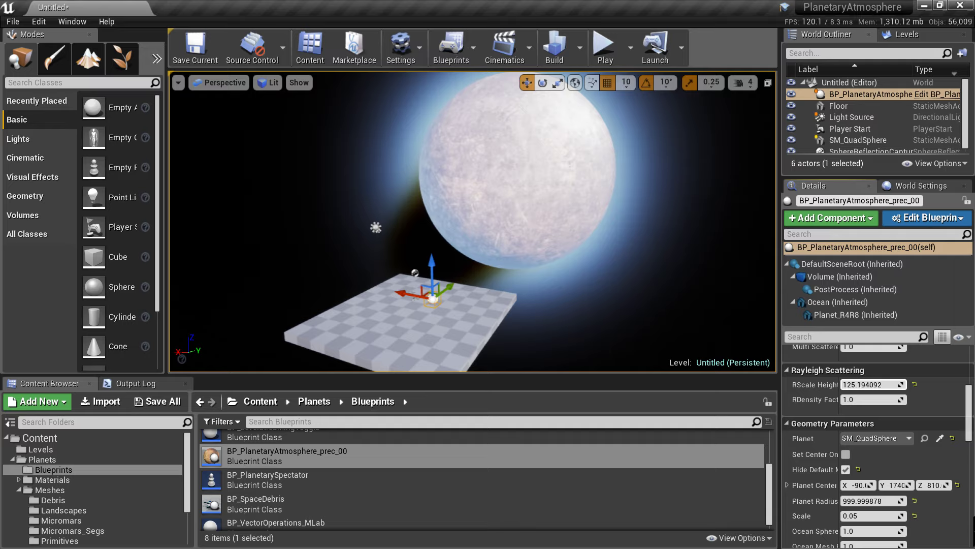
pyautogui.moveTo(970, 400); pyautogui.dragTo(973, 431)
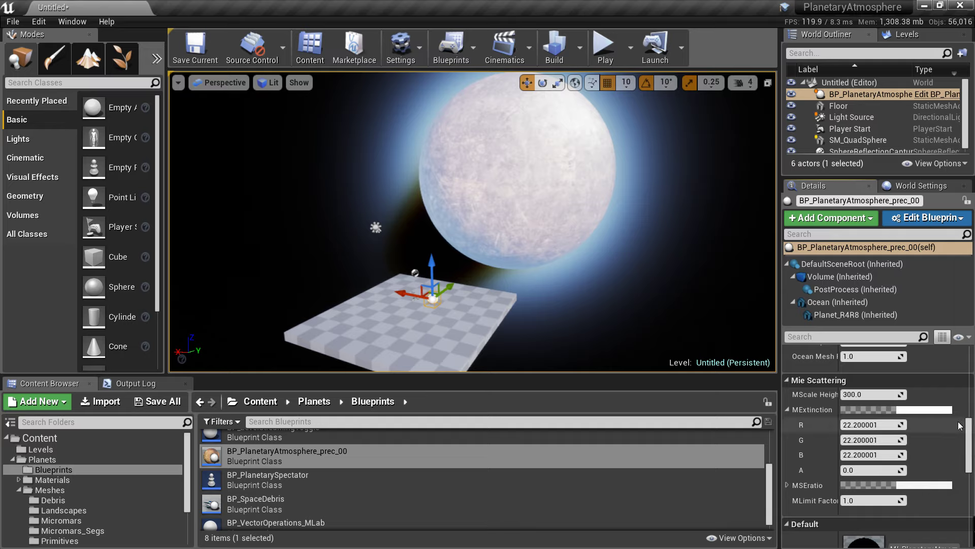
pyautogui.moveTo(871, 394); pyautogui.dragTo(825, 394)
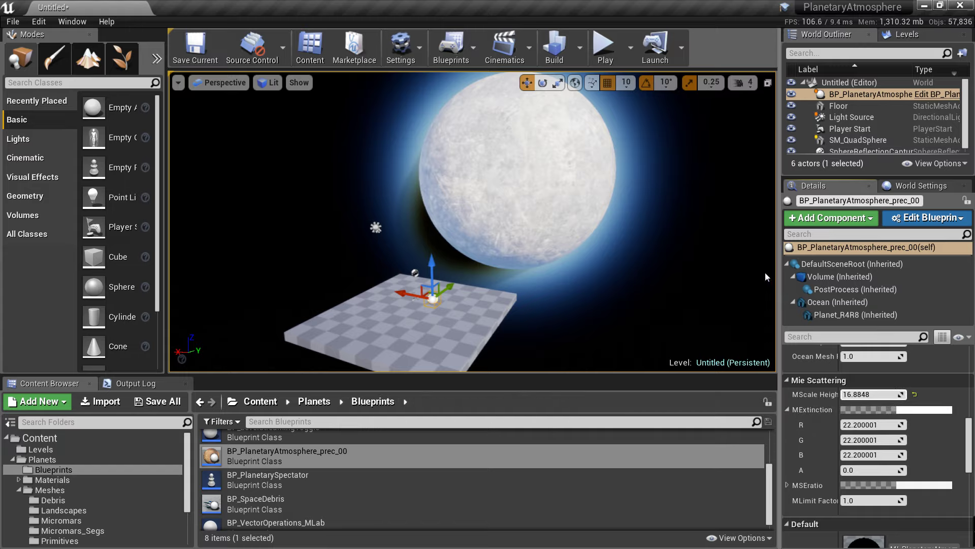
# Build the level's lighting with the planet framed from its shadowed side.
pyautogui.moveTo(643, 213); pyautogui.dragTo(833, 170, button='right')
pyautogui.press('a')
pyautogui.moveTo(667, 193); pyautogui.dragTo(639, 219, button='right')
pyautogui.click(579, 48)
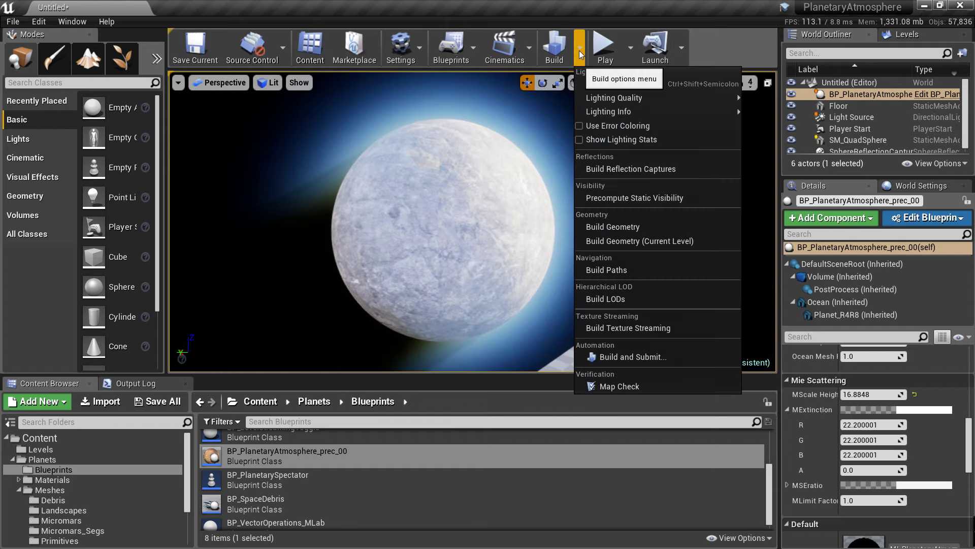
pyautogui.click(620, 85)
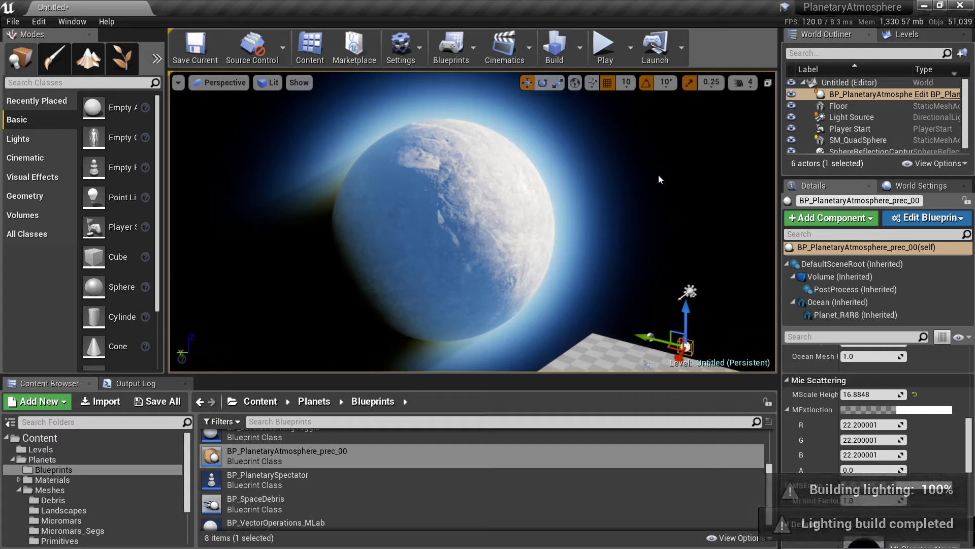
# Lower the atmosphere's Light Intensity to about 2.02 in its light parameters.
pyautogui.moveTo(970, 437); pyautogui.dragTo(974, 390)
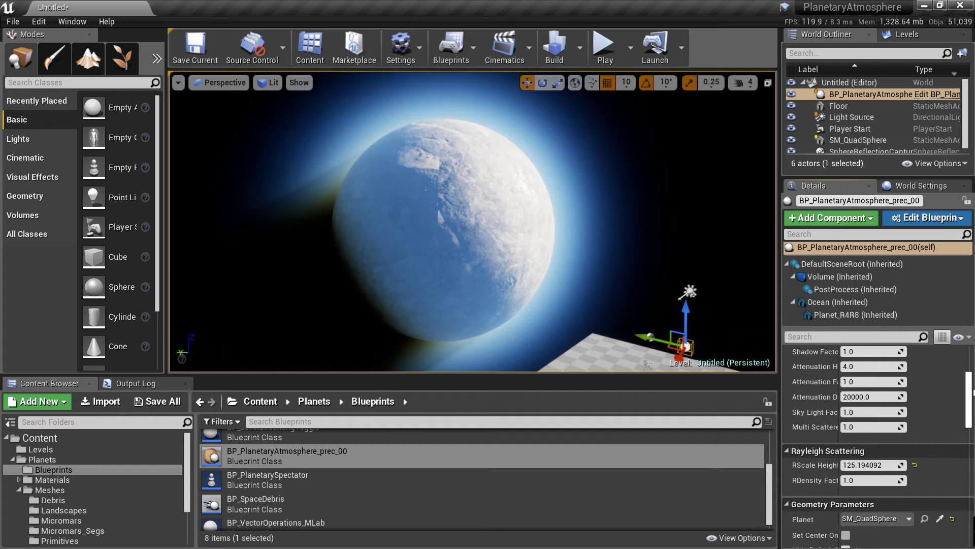
pyautogui.scroll(3, 965, 394)
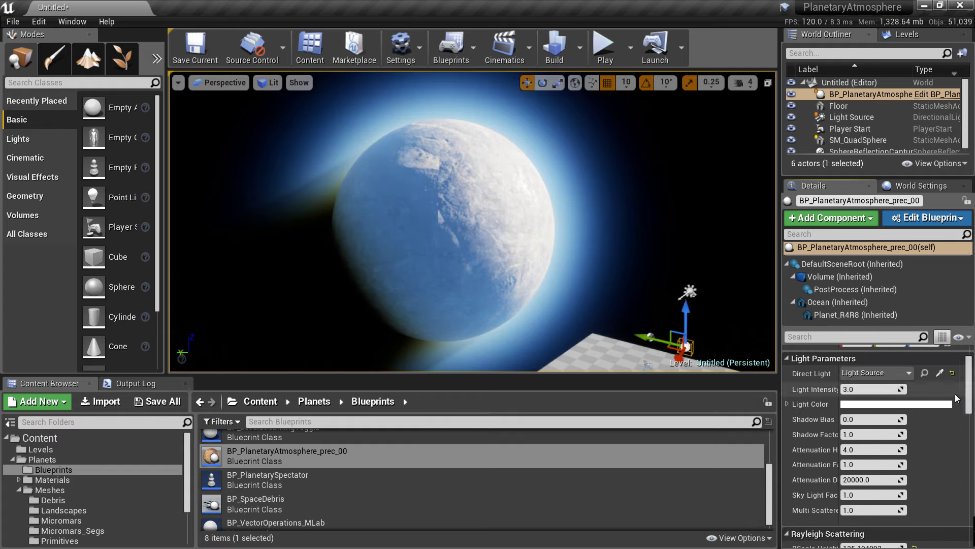
pyautogui.moveTo(903, 388); pyautogui.dragTo(853, 389)
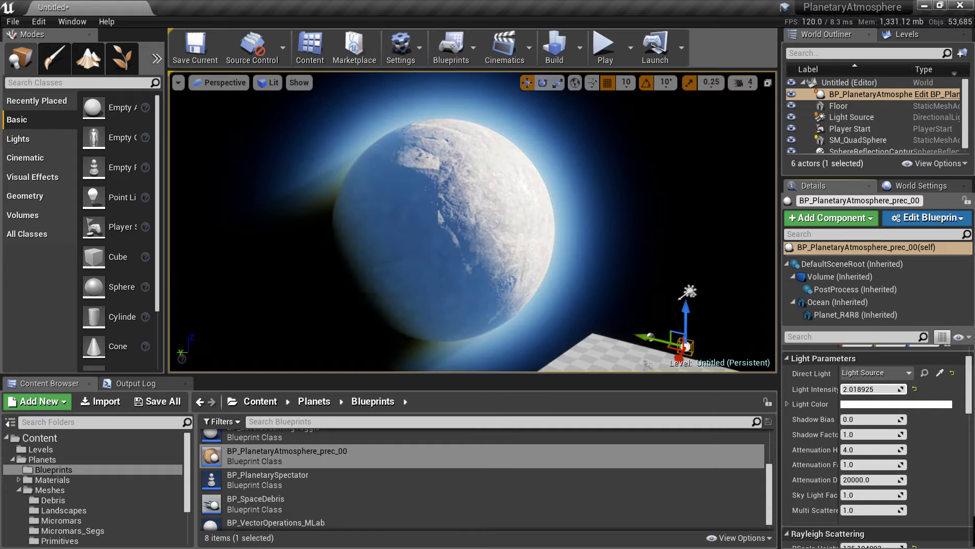
pyautogui.scroll(-2, 972, 396)
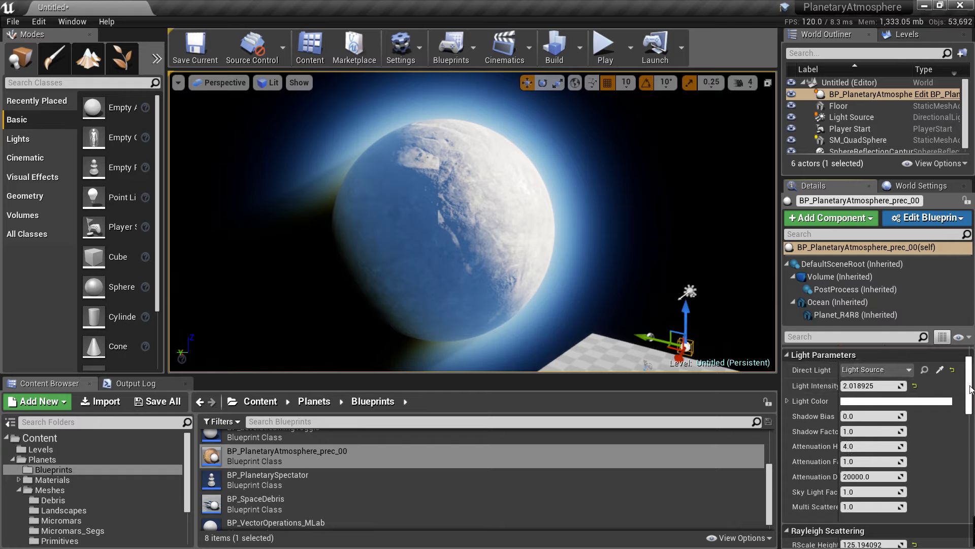
# Lower the atmosphere's sky light factor to about 0.815 and its Mie limit factor to about 1.72.
pyautogui.scroll(-2, 973, 397)
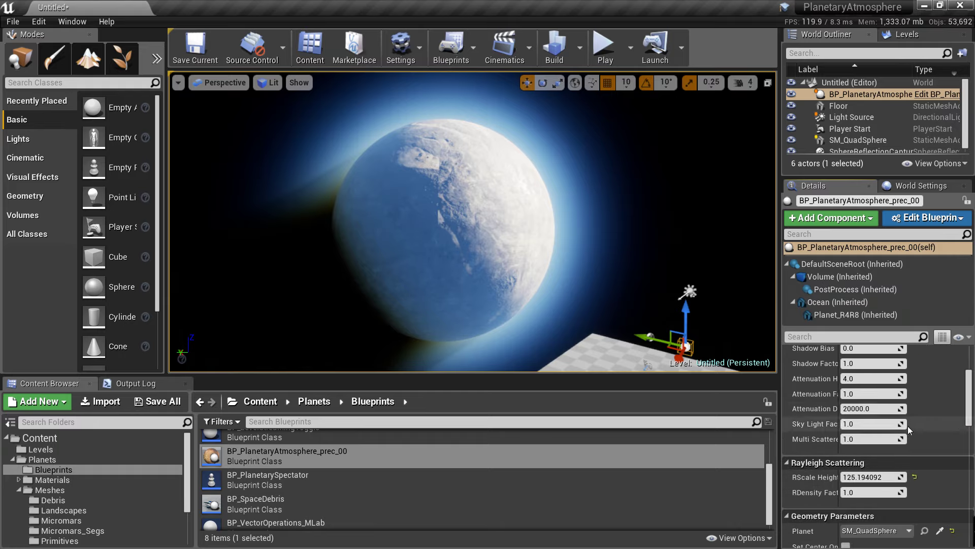
pyautogui.moveTo(902, 425); pyautogui.dragTo(886, 424)
pyautogui.scroll(-2, 971, 399)
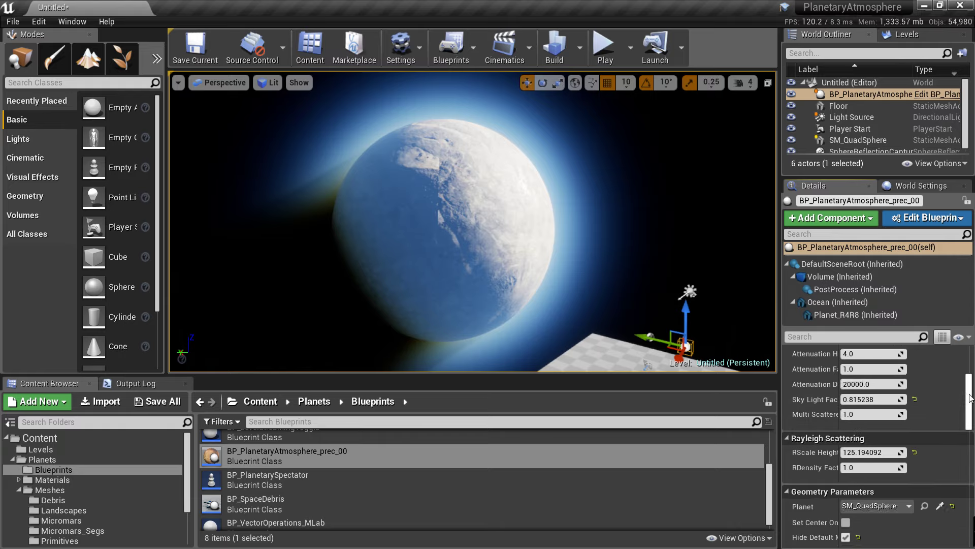
pyautogui.moveTo(970, 398); pyautogui.dragTo(973, 439)
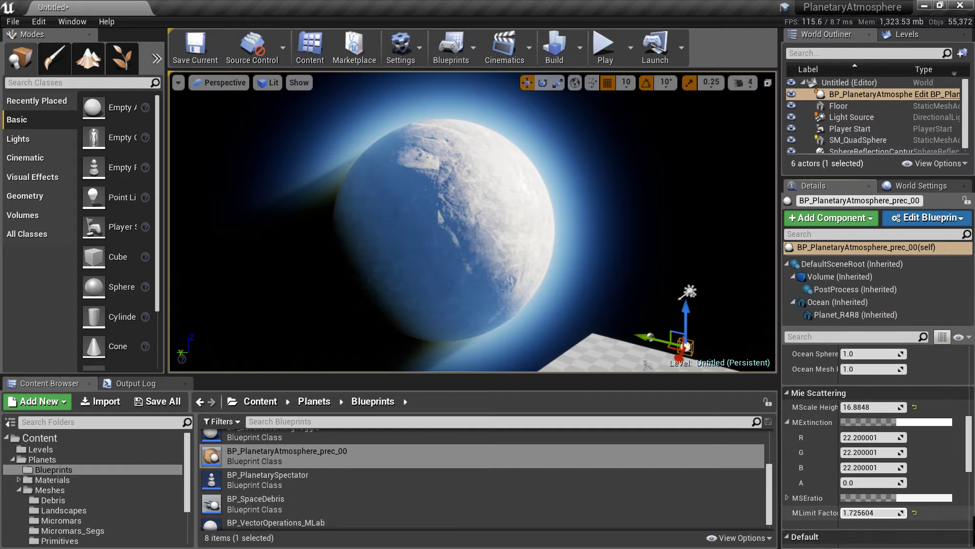
pyautogui.moveTo(901, 513)
pyautogui.mouseDown()
pyautogui.moveTo(909, 512)
pyautogui.moveTo(894, 513)
pyautogui.mouseUp()
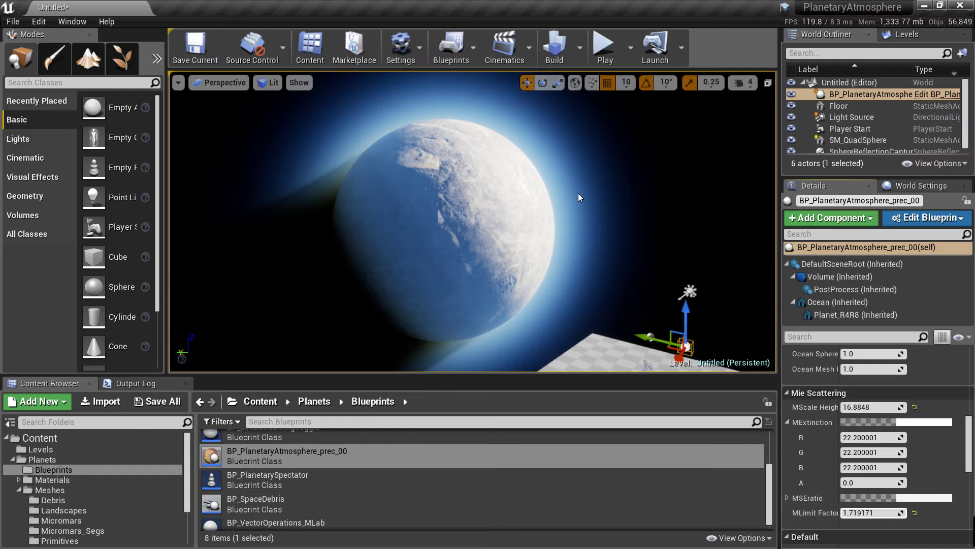
# Place BP_CelestialSphere in the level and assign Light Source as its Sunlight.
pyautogui.moveTo(578, 193)
pyautogui.mouseDown(button='right')
pyautogui.moveTo(604, 219)
pyautogui.moveTo(642, 222)
pyautogui.moveTo(612, 209)
pyautogui.moveTo(615, 199)
pyautogui.moveTo(624, 201)
pyautogui.moveTo(609, 205)
pyautogui.moveTo(616, 218)
pyautogui.moveTo(566, 196)
pyautogui.mouseUp(button='right')
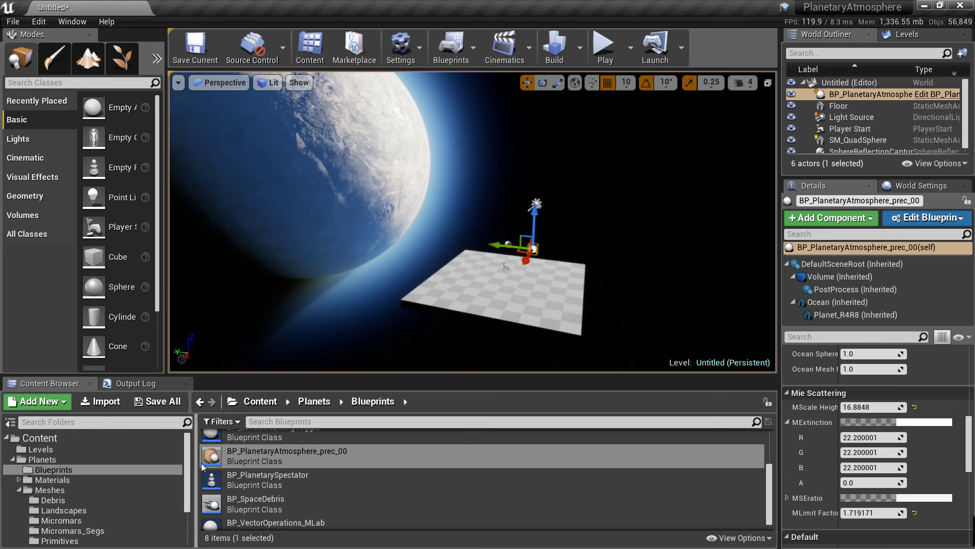
pyautogui.scroll(3, 269, 481)
pyautogui.scroll(1, 270, 482)
pyautogui.moveTo(260, 440); pyautogui.dragTo(514, 288)
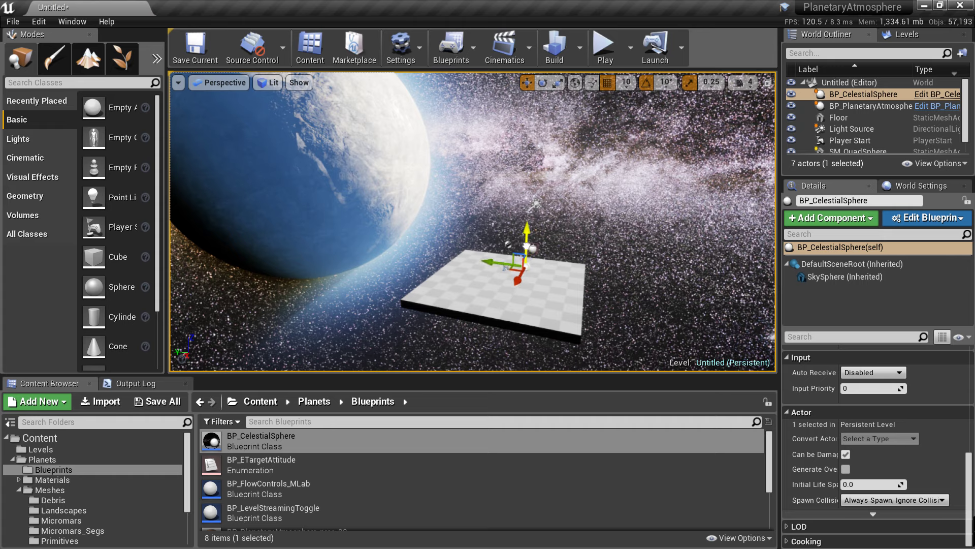
pyautogui.scroll(5, 943, 445)
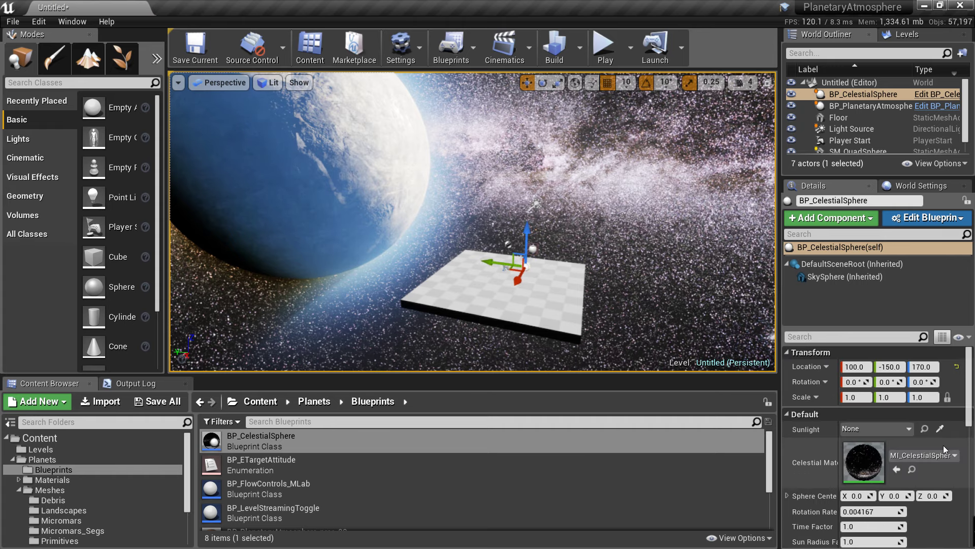
pyautogui.click(901, 427)
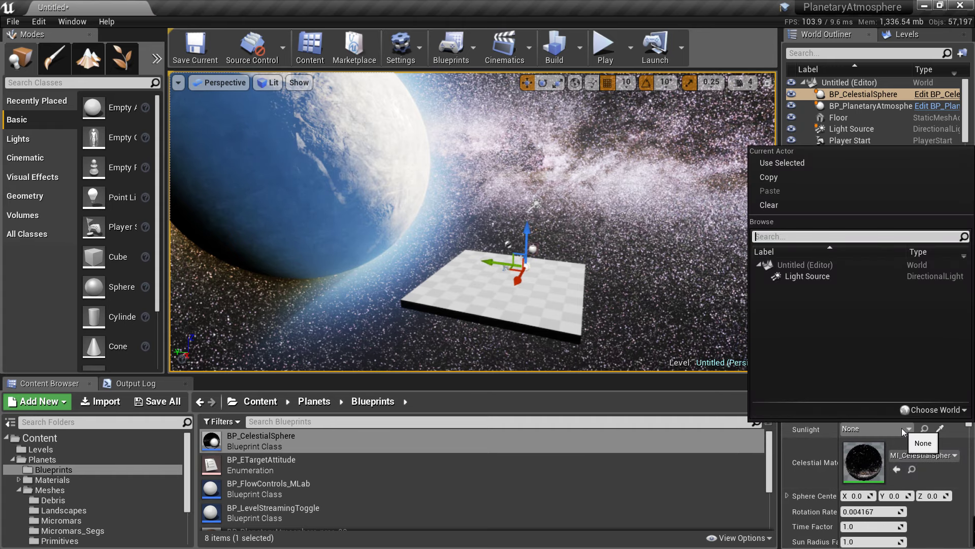
pyautogui.click(808, 277)
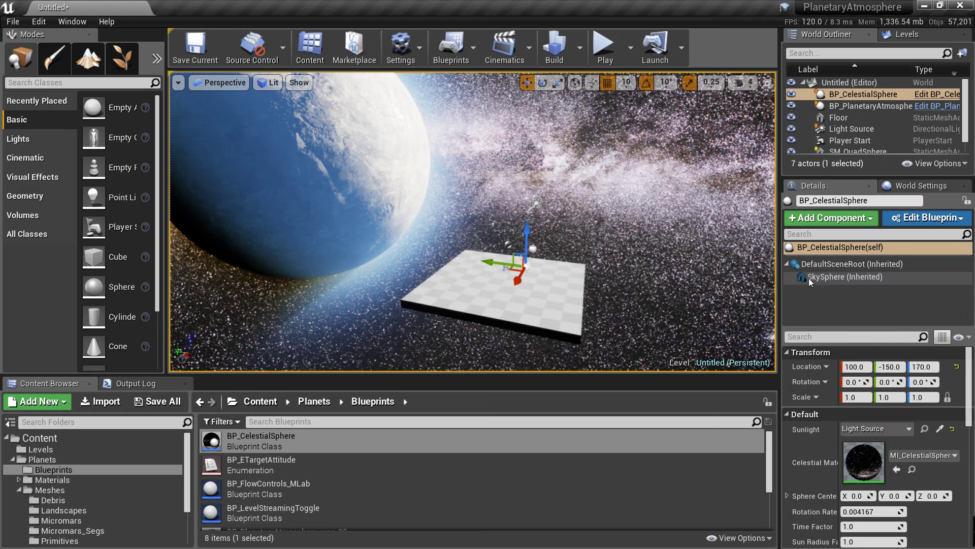
# Enable the celestial sphere's initial sunlight option and set the sunlight rotation Y to about -12.1.
pyautogui.scroll(-3, 874, 425)
pyautogui.scroll(-1, 873, 425)
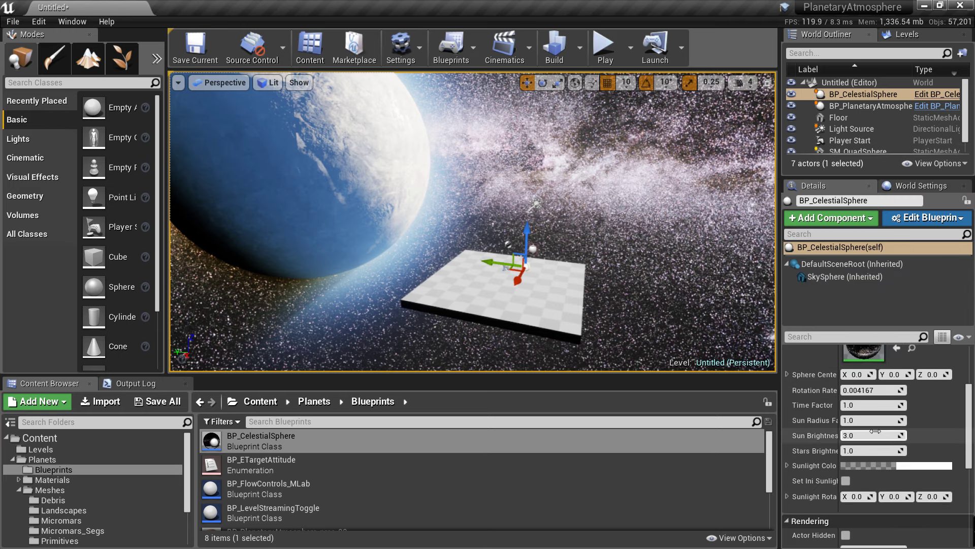
pyautogui.click(846, 480)
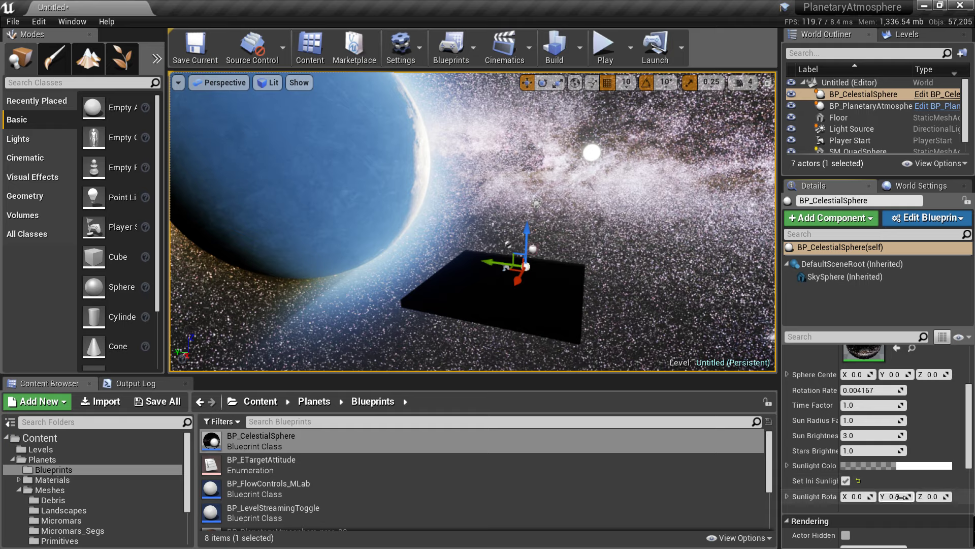
pyautogui.moveTo(905, 498); pyautogui.dragTo(882, 499)
# Set the celestial sphere's Time Factor to 500, Sun Brightness to about 24 and Stars Brightness to 0.02.
pyautogui.moveTo(671, 262); pyautogui.dragTo(677, 230, button='right')
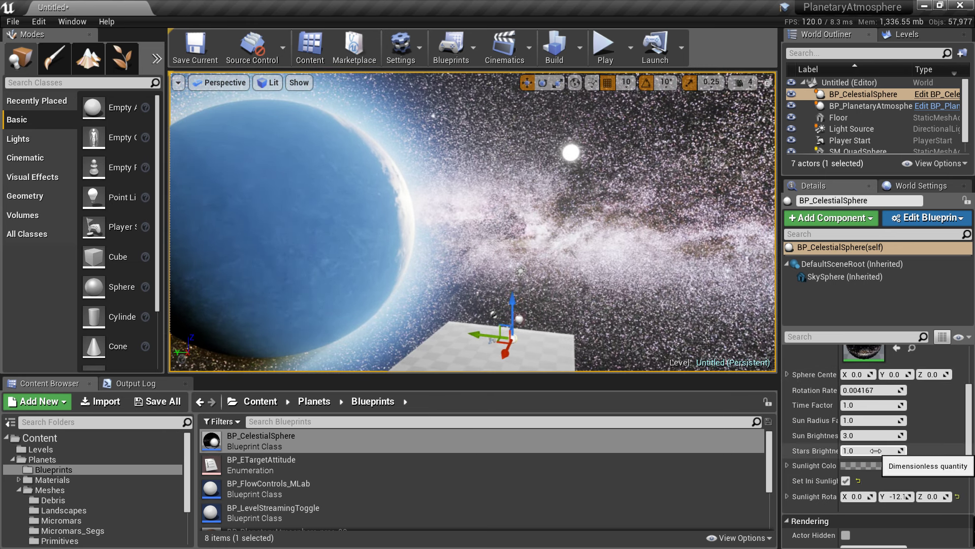
pyautogui.click(888, 405)
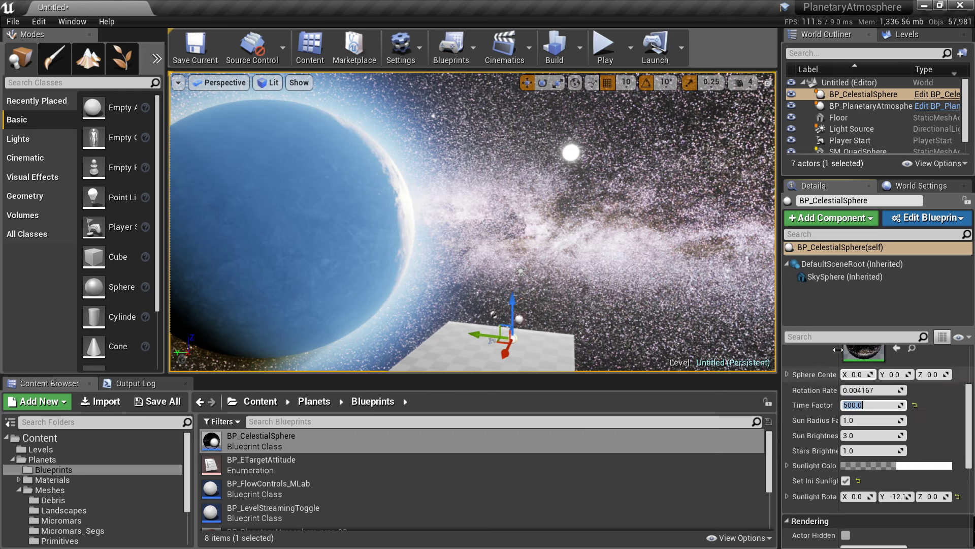
pyautogui.click(874, 450)
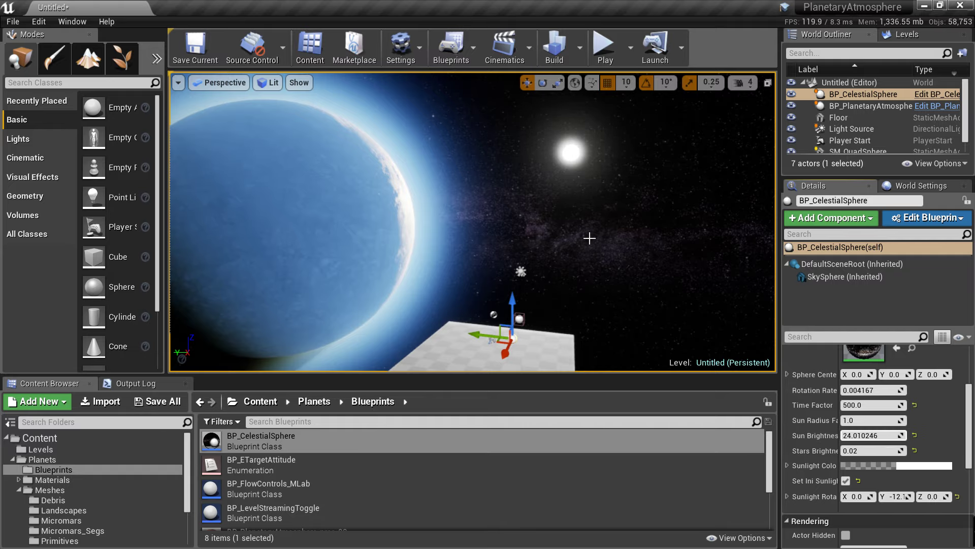
# Play the level, fly around the planet to examine the moving sun and changing atmosphere, and stop the session.
pyautogui.press('a')
pyautogui.moveTo(590, 238); pyautogui.dragTo(592, 98, button='right')
pyautogui.click(604, 46)
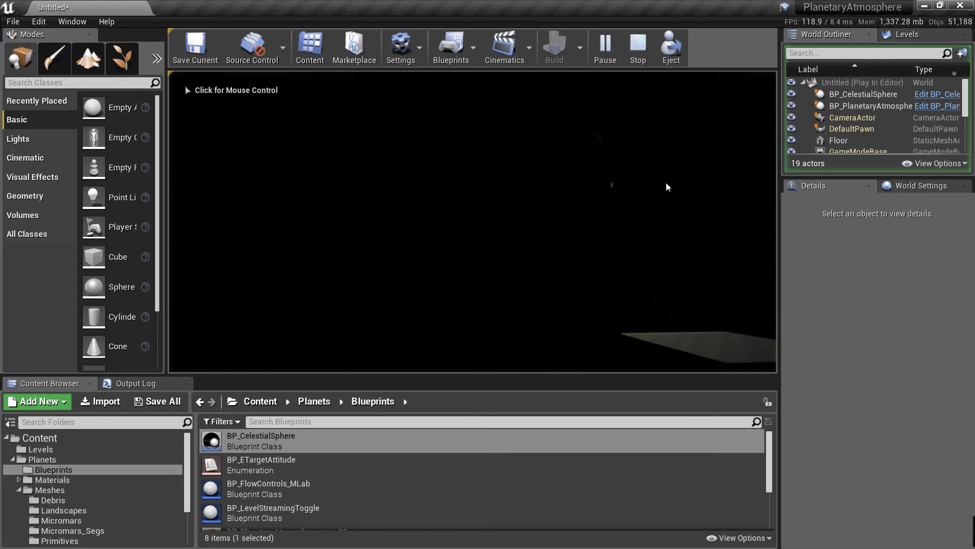
pyautogui.click(666, 227)
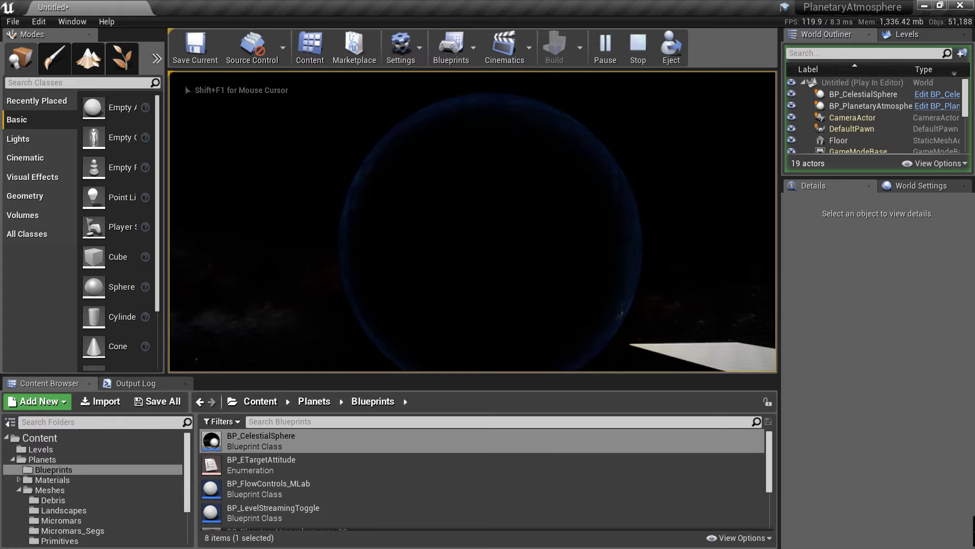
pyautogui.press('d')
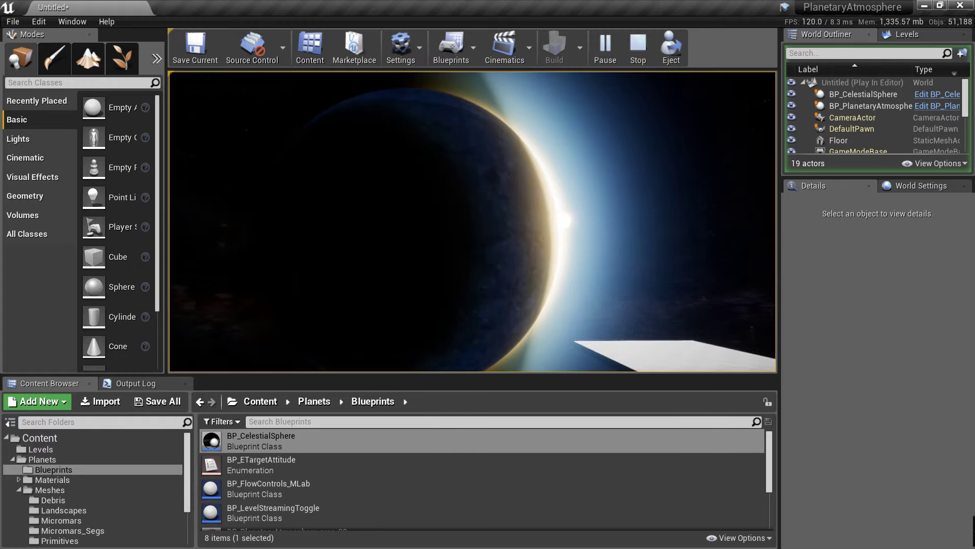
pyautogui.press('w')
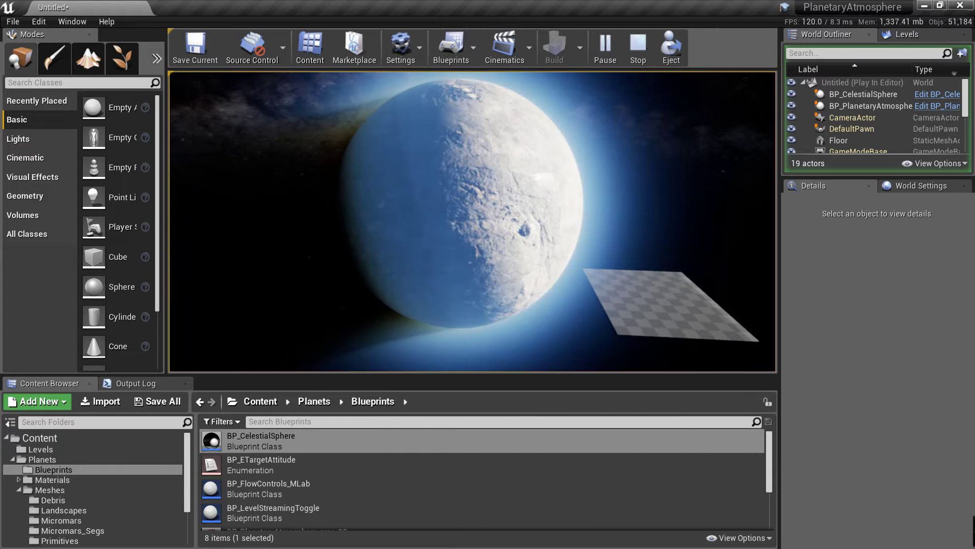
pyautogui.press('Escape')
# Lower the planetary atmosphere's Light Intensity to about 1.94 and check the planet from its dark side.
pyautogui.moveTo(622, 217); pyautogui.dragTo(602, 242, button='right')
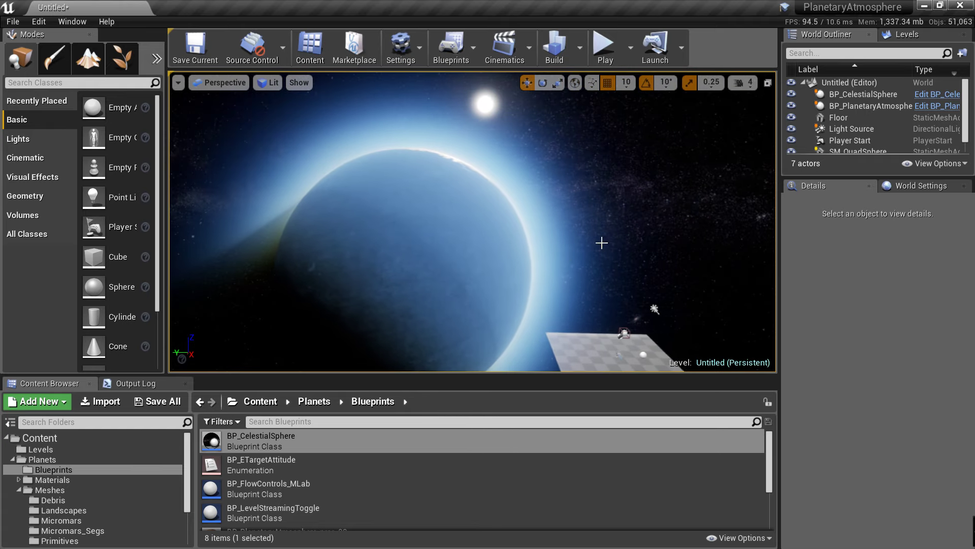
pyautogui.click(849, 106)
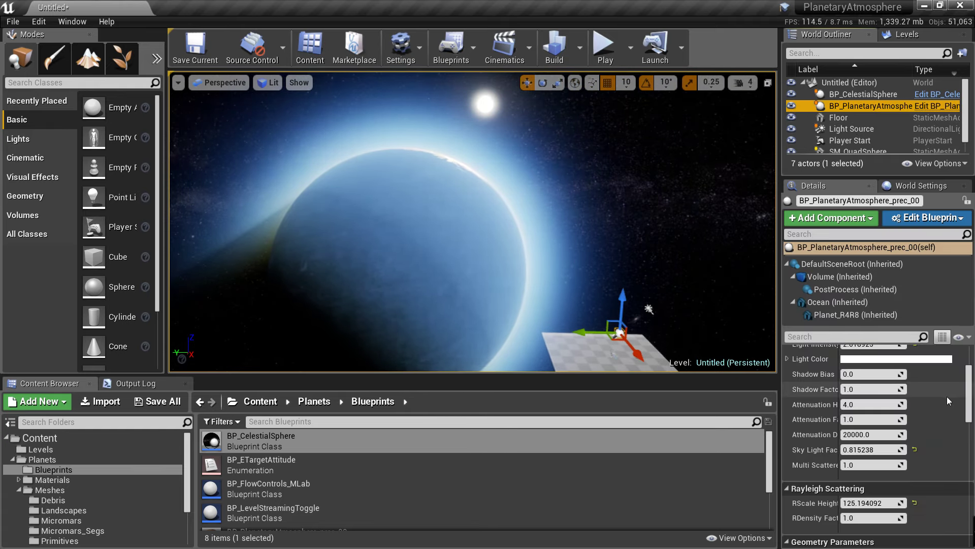
pyautogui.moveTo(971, 402); pyautogui.dragTo(973, 385)
pyautogui.moveTo(906, 429); pyautogui.dragTo(903, 429)
pyautogui.moveTo(636, 255); pyautogui.dragTo(628, 274, button='right')
pyautogui.moveTo(528, 228); pyautogui.dragTo(536, 228, button='right')
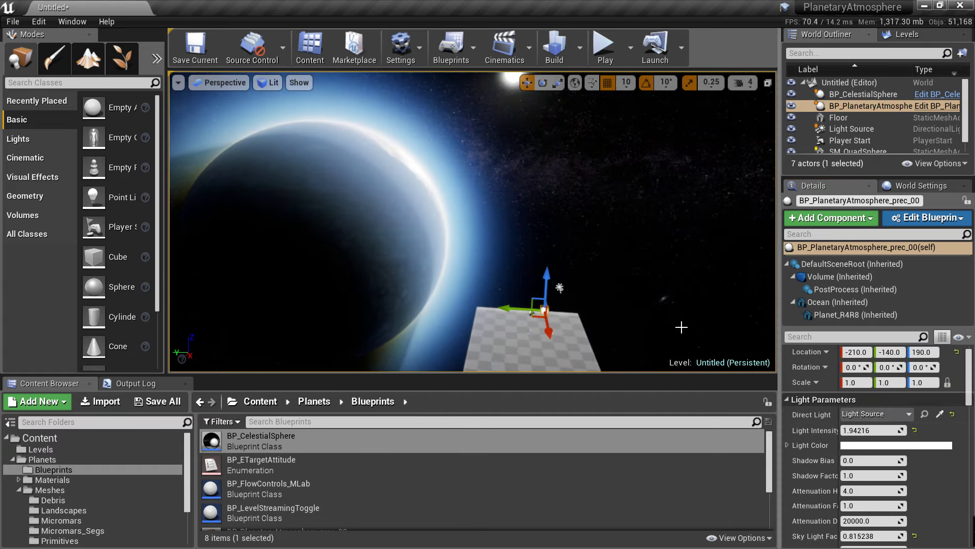
# Set the atmosphere's MSEratio colour in Mie scattering to orange, about R 0.9, G 0.384, B 0.098.
pyautogui.scroll(-10, 870, 451)
pyautogui.scroll(-5, 869, 451)
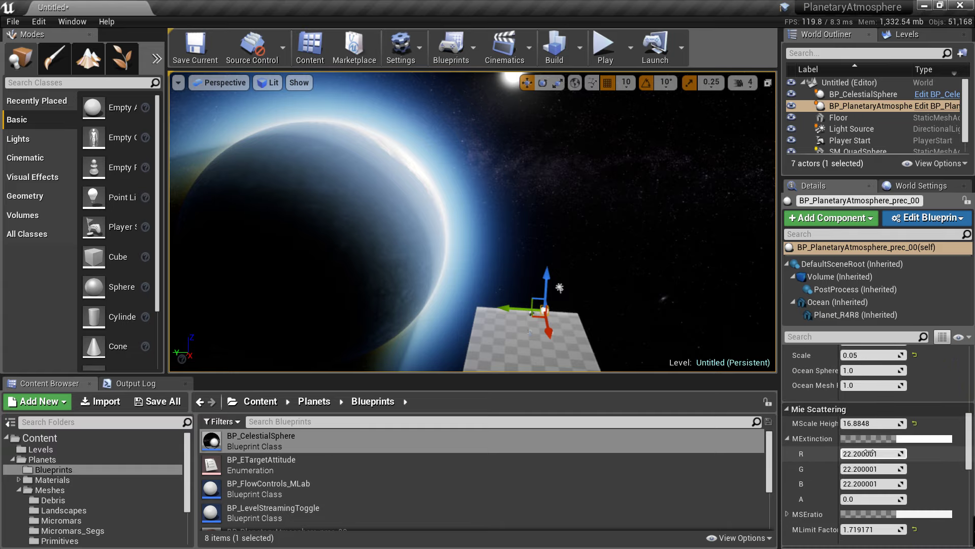
pyautogui.click(927, 492)
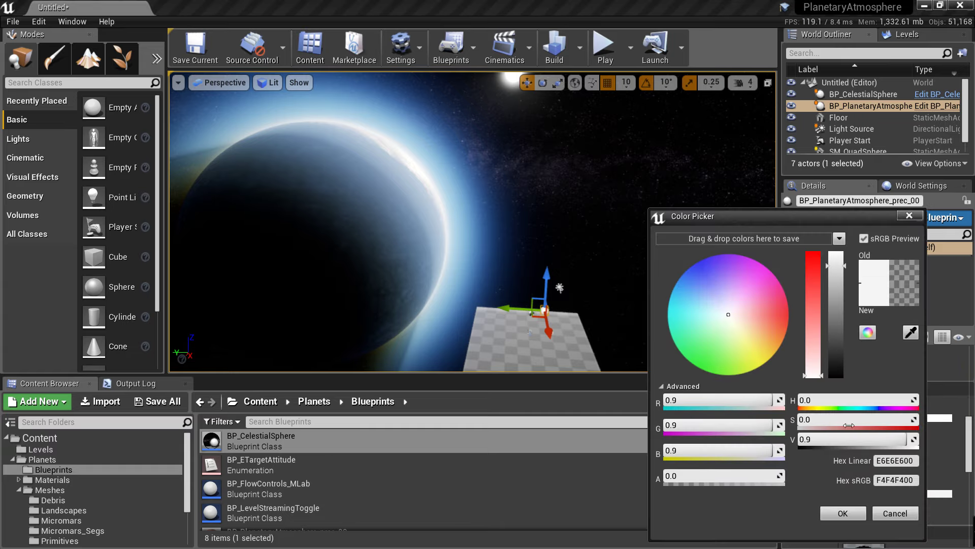
pyautogui.moveTo(729, 318); pyautogui.dragTo(780, 334)
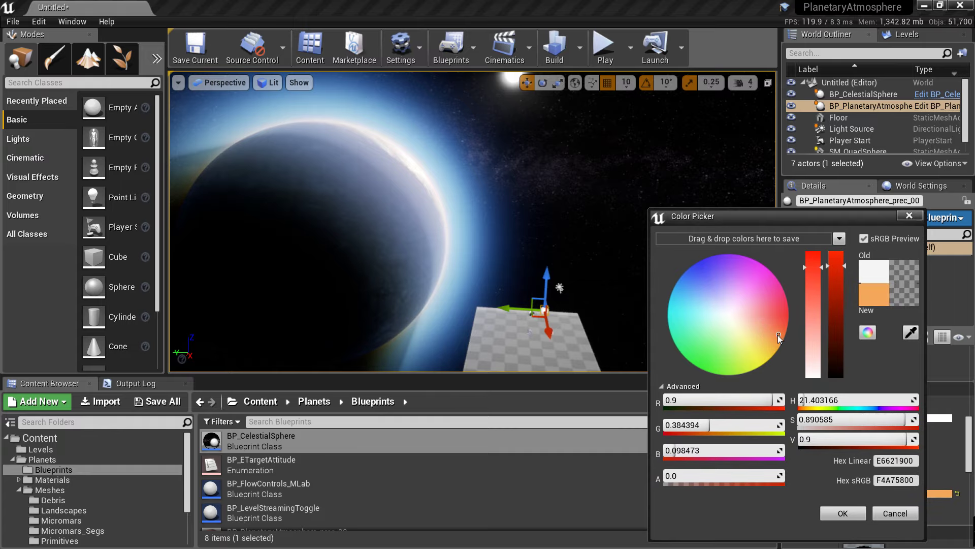
pyautogui.click(843, 511)
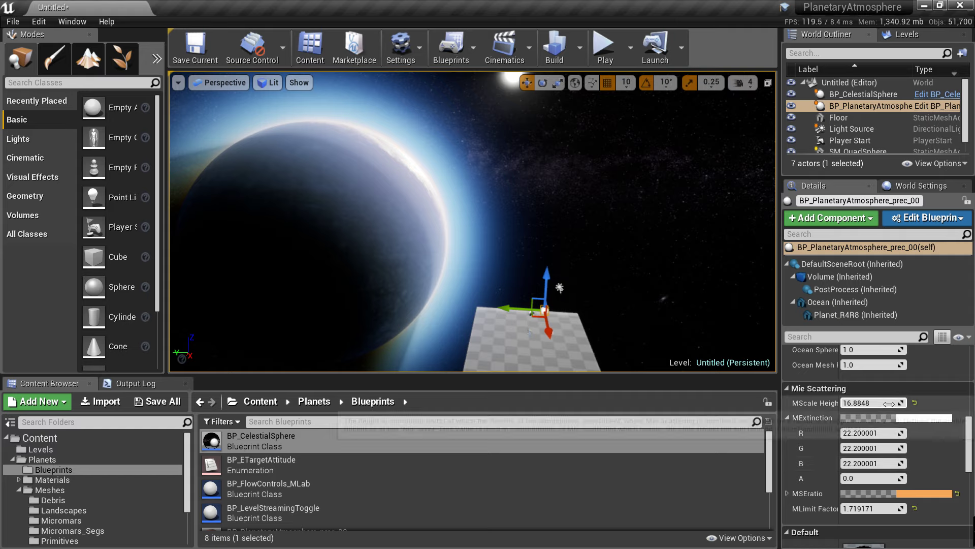
# Lower the Rayleigh scattering density factor to about 0.147 and check the atmosphere around the planet's rim.
pyautogui.scroll(5, 889, 404)
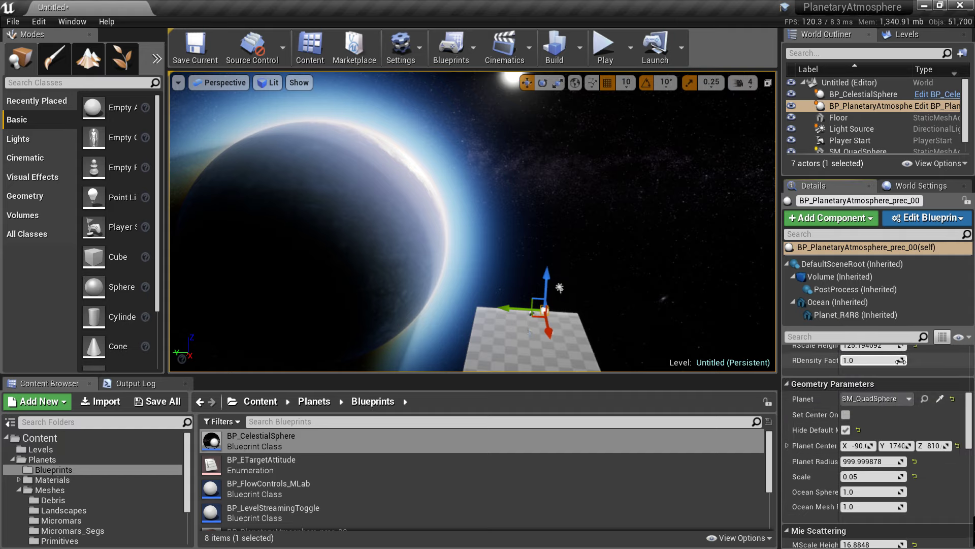
pyautogui.moveTo(871, 360); pyautogui.dragTo(826, 360)
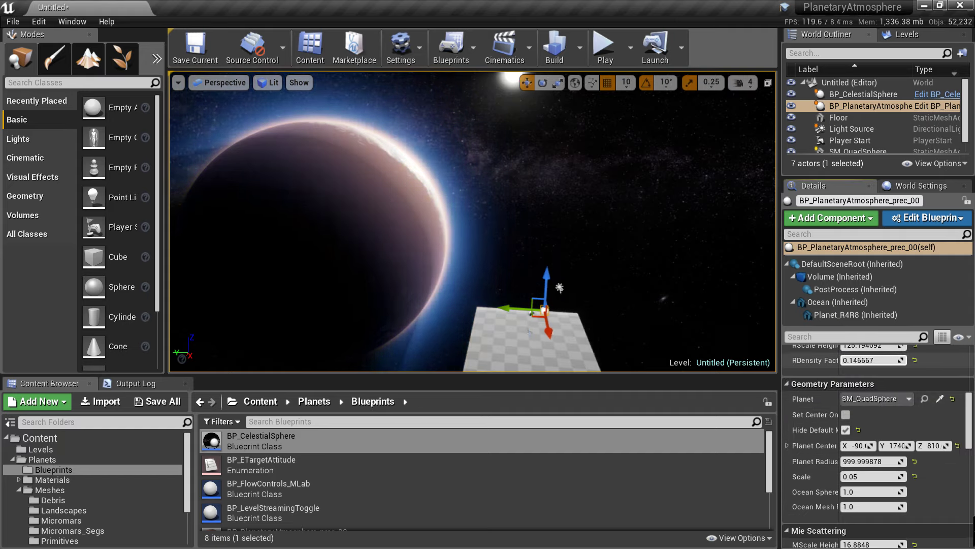
pyautogui.press('a')
pyautogui.moveTo(735, 271); pyautogui.dragTo(754, 268, button='right')
# Shift the Mie scattering MSEratio colour to a redder orange, about R 0.9, G 0.196, B 0.059.
pyautogui.scroll(-3, 870, 454)
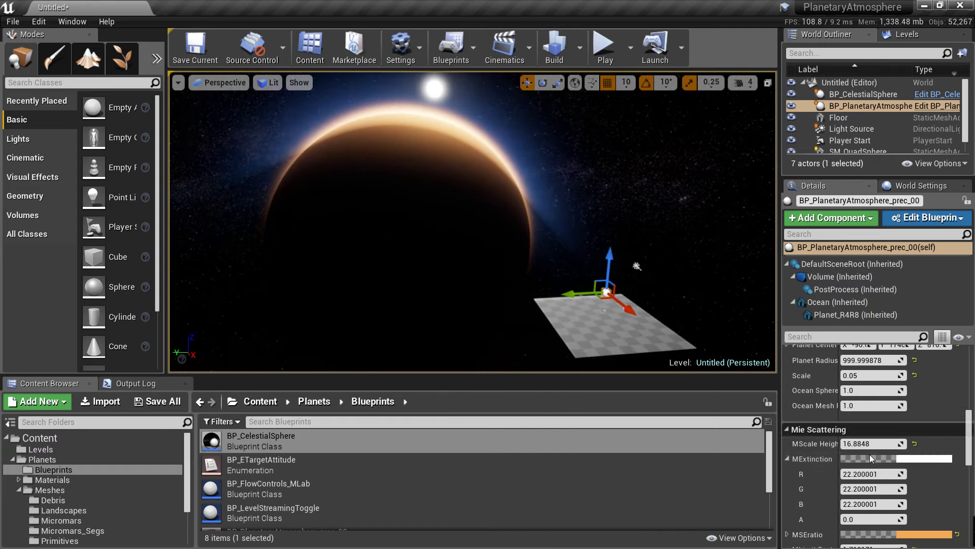
pyautogui.click(929, 492)
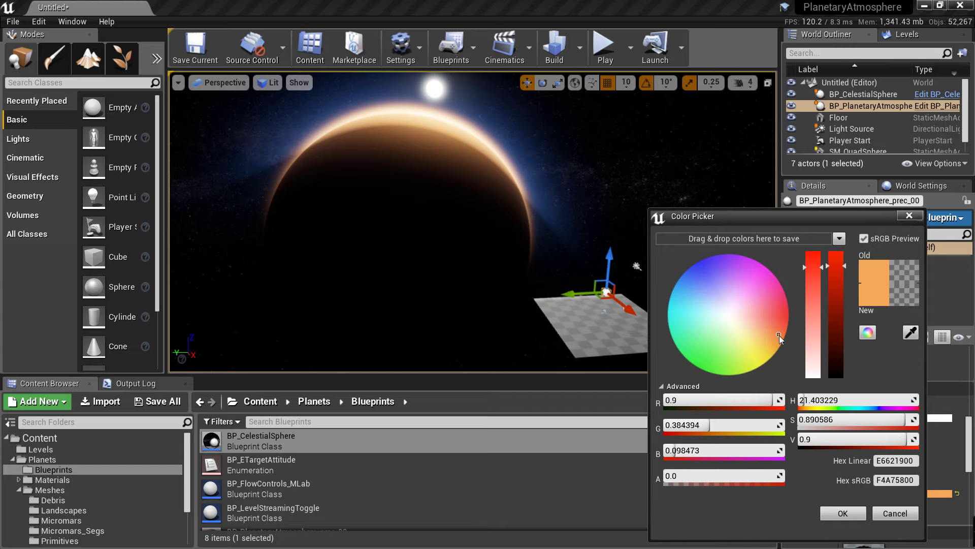
pyautogui.moveTo(779, 336); pyautogui.dragTo(785, 325)
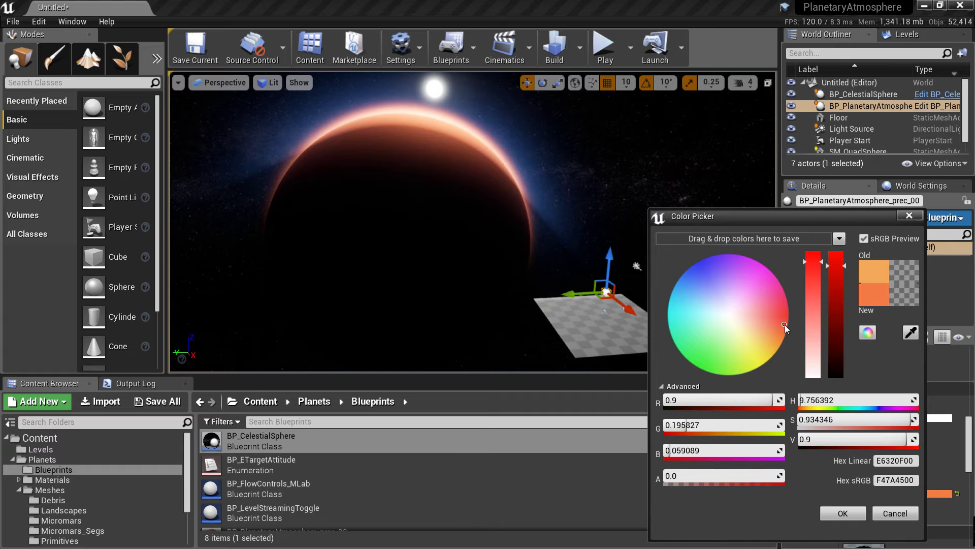
pyautogui.press('w')
pyautogui.moveTo(584, 290); pyautogui.dragTo(567, 278, button='right')
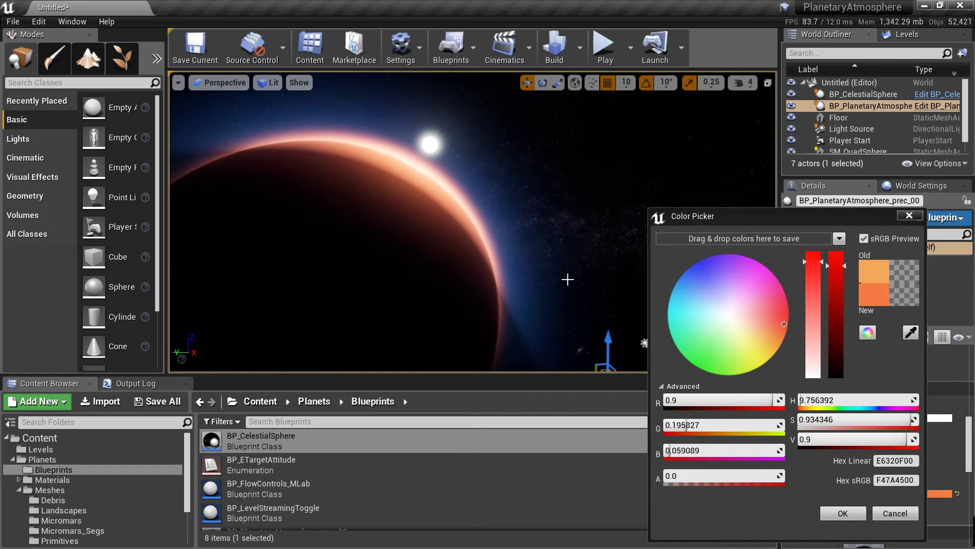
pyautogui.click(841, 513)
# Reset the MSEratio colour and the Rayleigh density factor to their default values.
pyautogui.moveTo(508, 228); pyautogui.dragTo(508, 229, button='right')
pyautogui.press('w')
pyautogui.press('d')
pyautogui.moveTo(583, 200); pyautogui.dragTo(583, 200, button='right')
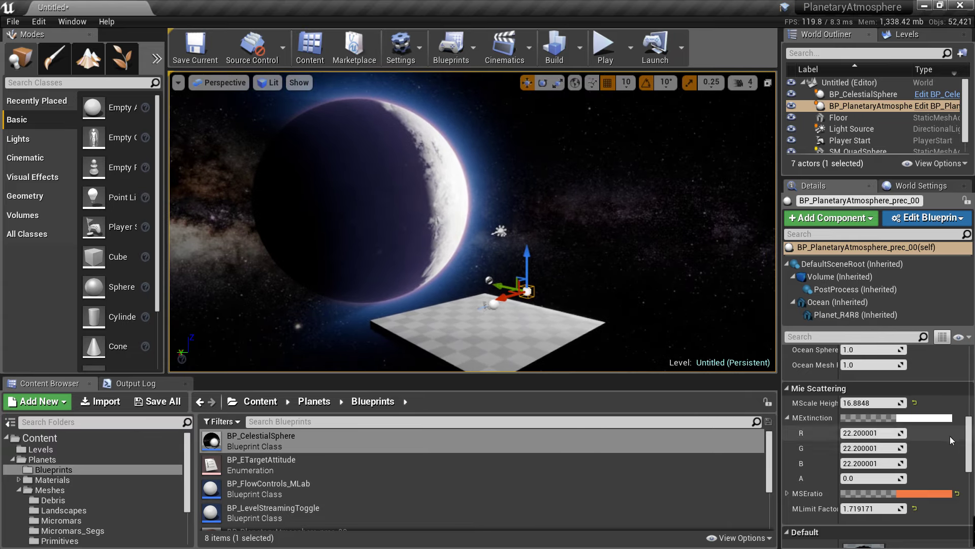
pyautogui.click(958, 492)
pyautogui.scroll(6, 936, 449)
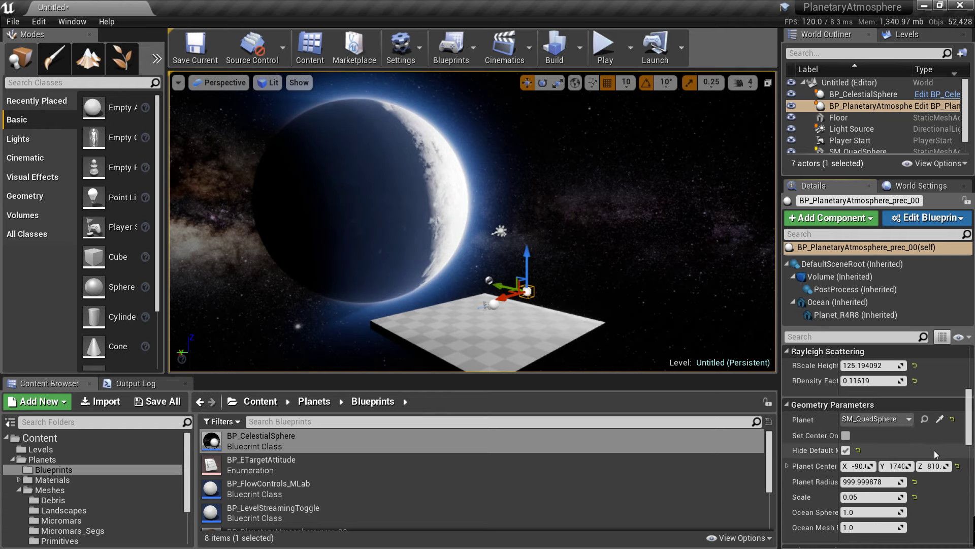
pyautogui.click(914, 381)
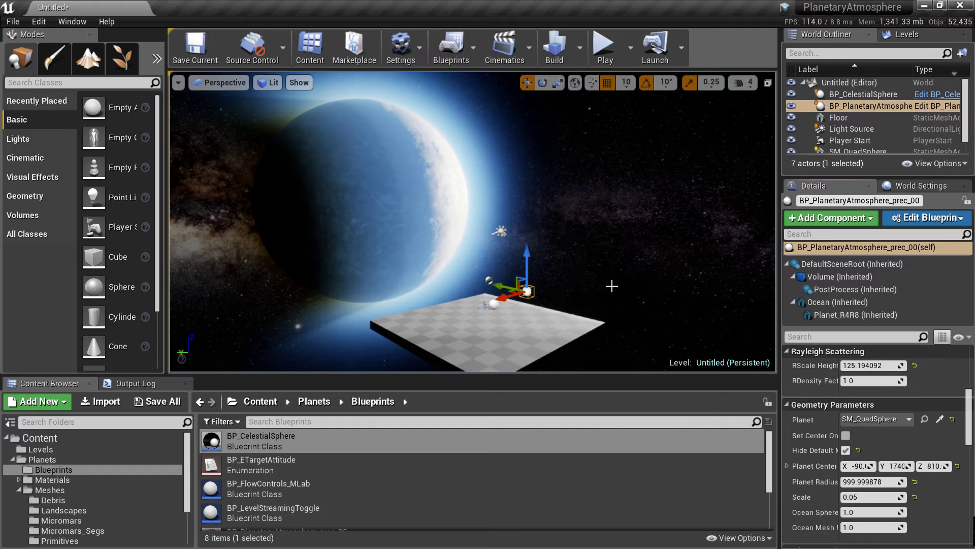
pyautogui.moveTo(601, 228)
pyautogui.mouseDown(button='right')
pyautogui.moveTo(602, 249)
pyautogui.moveTo(602, 236)
pyautogui.mouseUp(button='right')
pyautogui.press('s')
pyautogui.moveTo(610, 315); pyautogui.dragTo(609, 226)
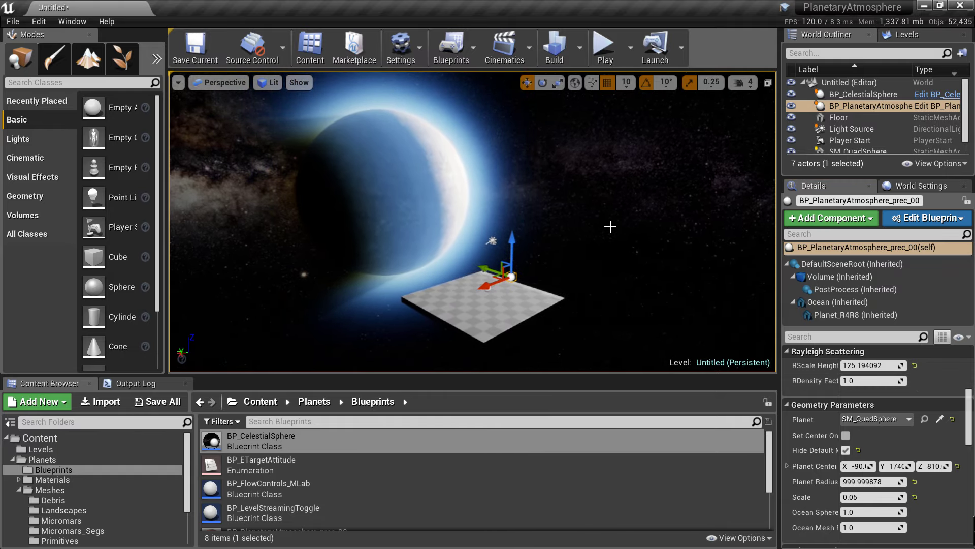
# Move the rock planet sphere away from the floor along the Y axis to about Y 79230.
pyautogui.moveTo(612, 228); pyautogui.dragTo(604, 216, button='right')
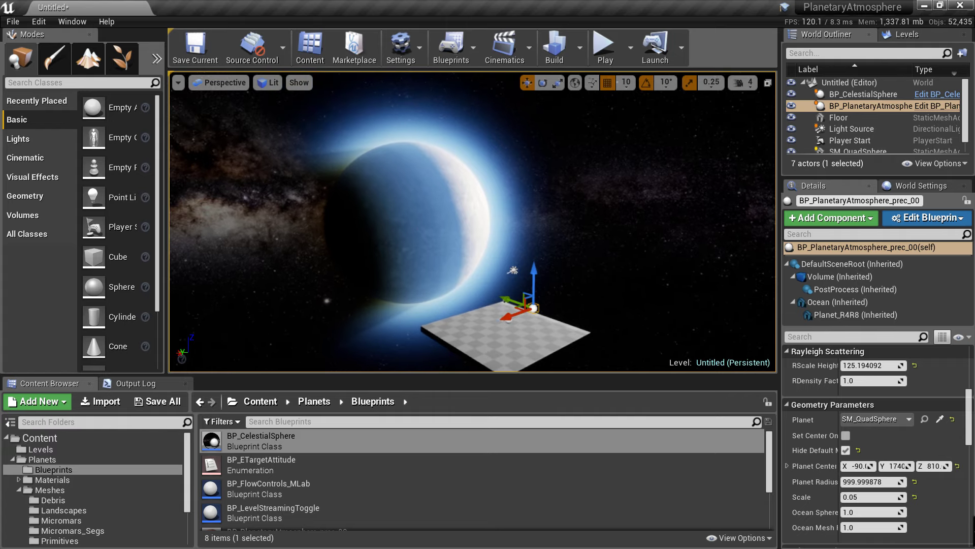
pyautogui.click(417, 221)
pyautogui.moveTo(518, 231); pyautogui.dragTo(528, 263, button='right')
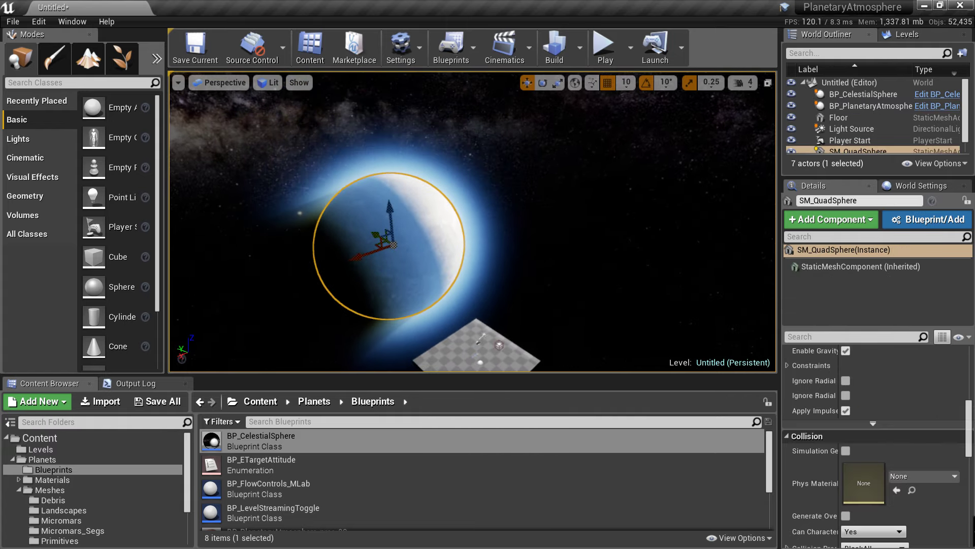
pyautogui.moveTo(364, 231); pyautogui.dragTo(509, 224, button='right')
pyautogui.moveTo(432, 246); pyautogui.dragTo(331, 193)
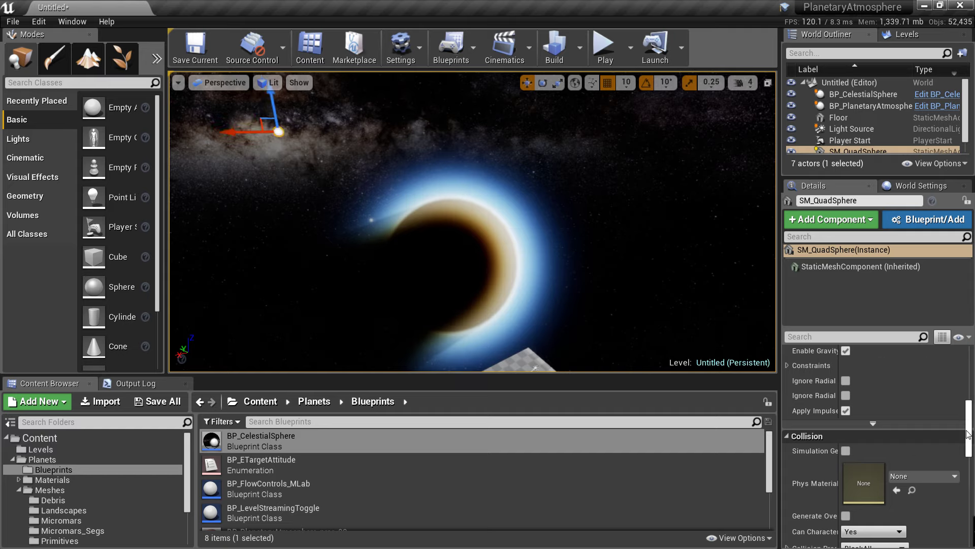
# Scale the planet sphere uniformly to 0.3 and move it along the Y axis to about Y 34010.
pyautogui.moveTo(969, 435); pyautogui.dragTo(970, 378)
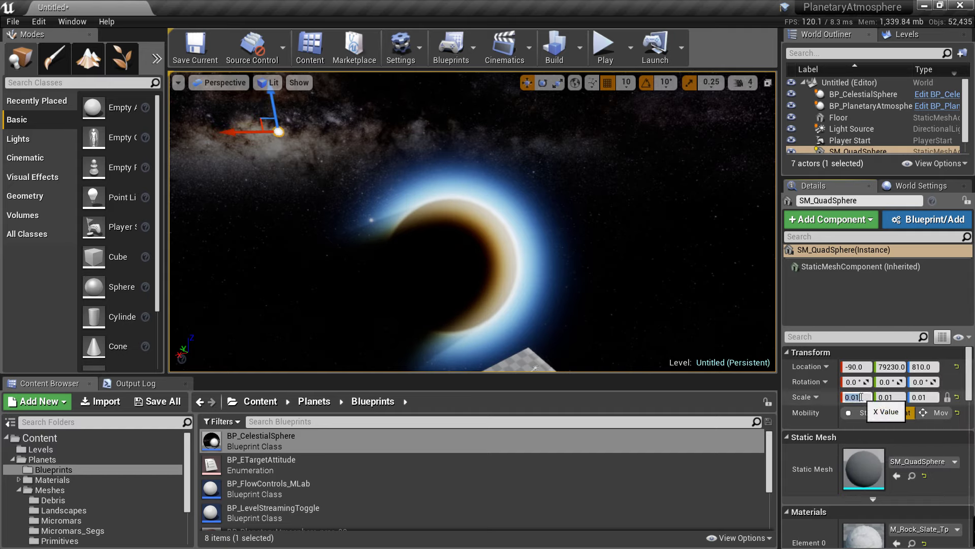
pyautogui.press('Return')
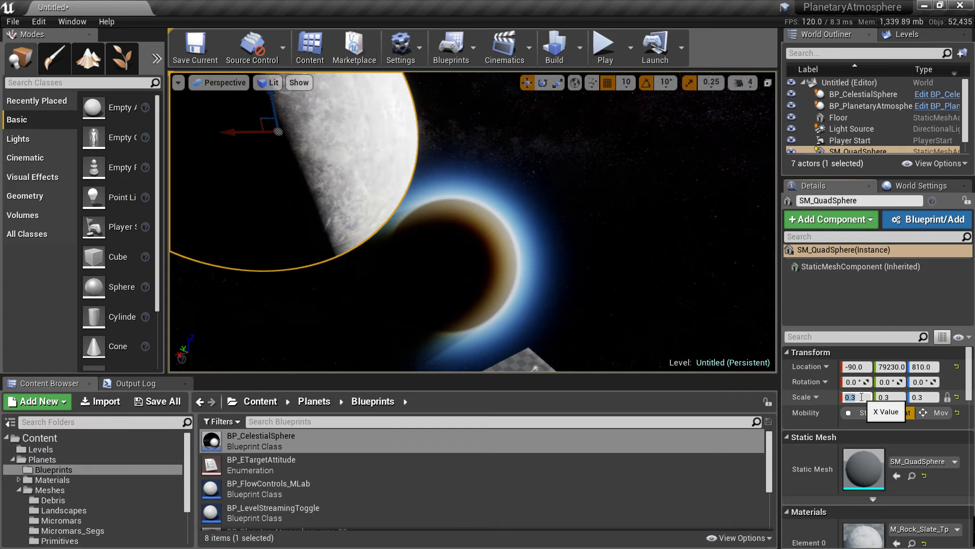
pyautogui.moveTo(442, 231); pyautogui.dragTo(443, 216, button='right')
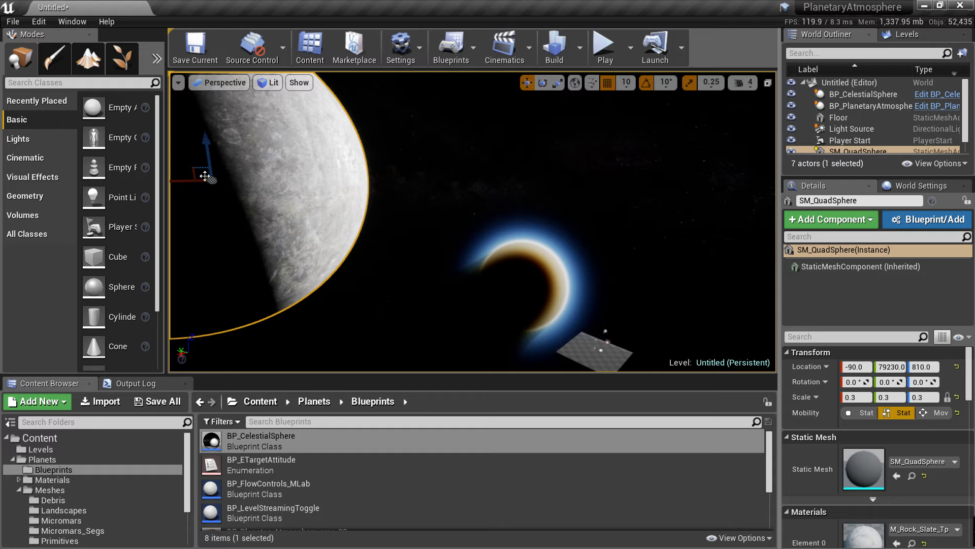
pyautogui.moveTo(205, 176); pyautogui.dragTo(231, 196)
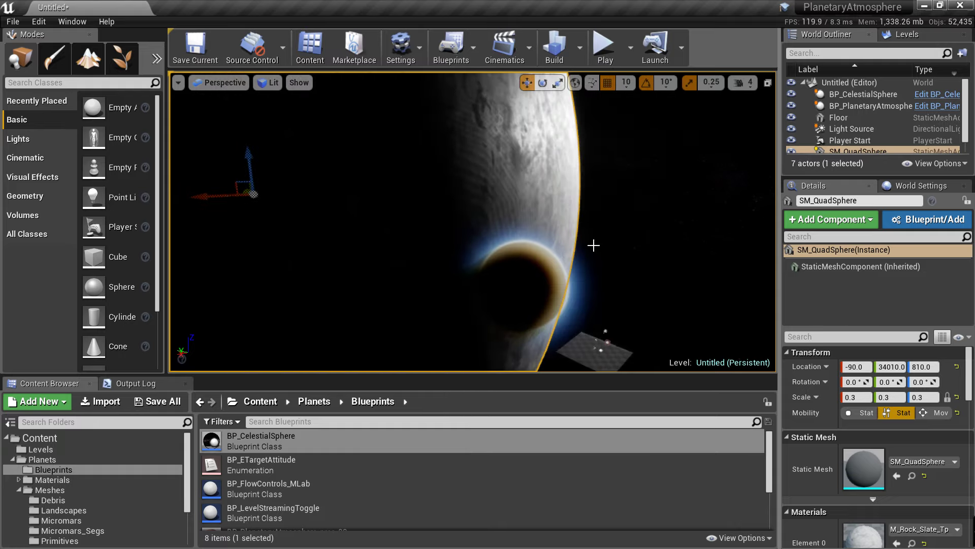
# Raise the planetary atmosphere's light intensity to about 2.437 and check the lit side of the planet.
pyautogui.click(821, 106)
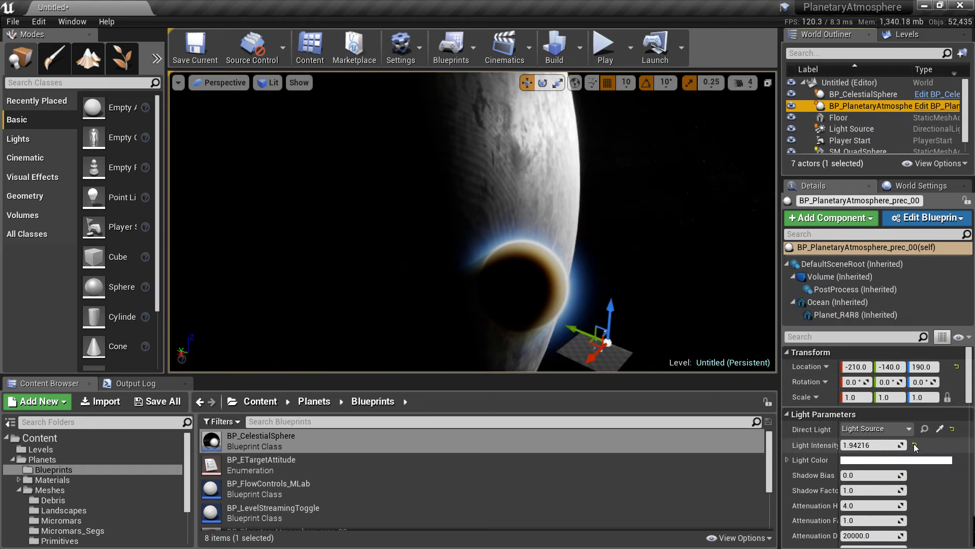
pyautogui.moveTo(900, 444)
pyautogui.mouseDown()
pyautogui.moveTo(917, 445)
pyautogui.moveTo(901, 444)
pyautogui.mouseUp()
pyautogui.moveTo(635, 253); pyautogui.dragTo(503, 220, button='right')
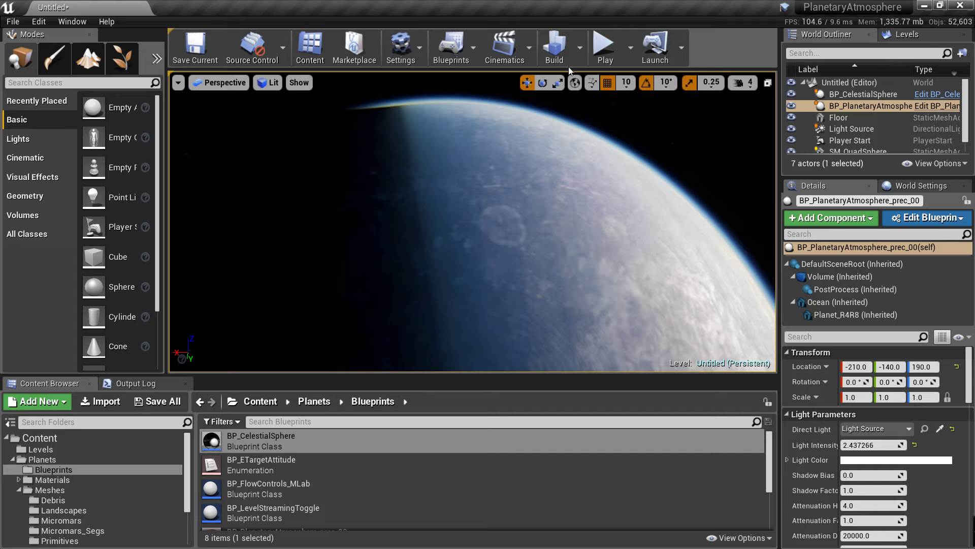
# Build lighting only for the level, then read and close the map check messages.
pyautogui.click(579, 49)
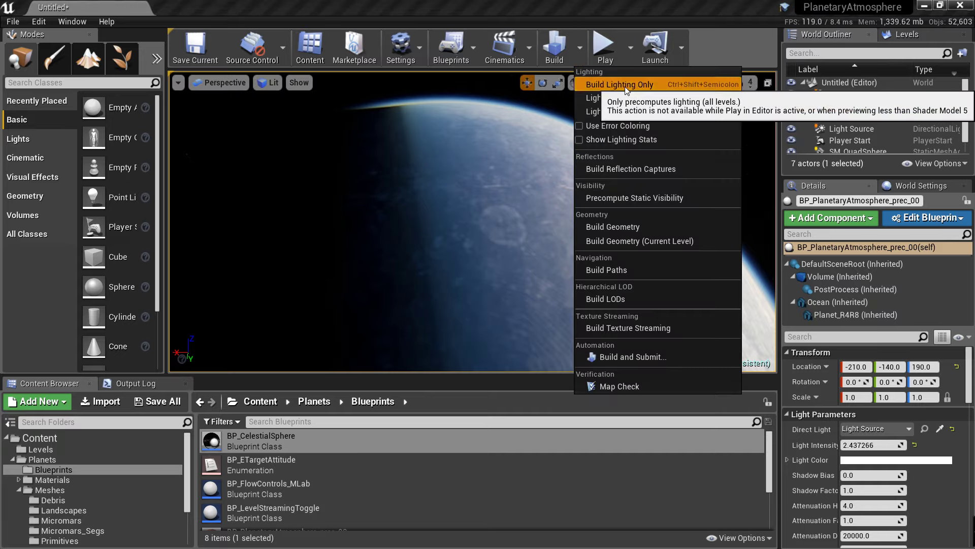
pyautogui.click(626, 87)
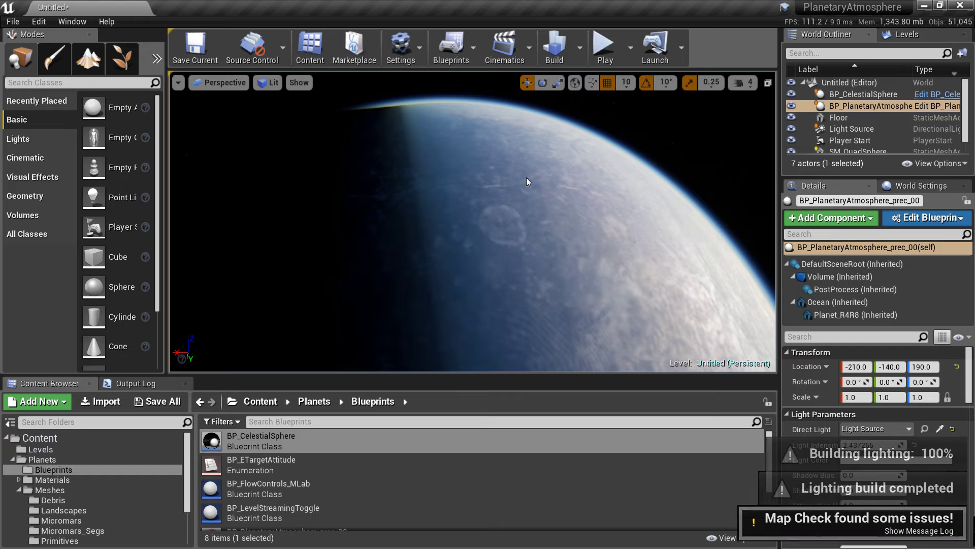
pyautogui.click(919, 530)
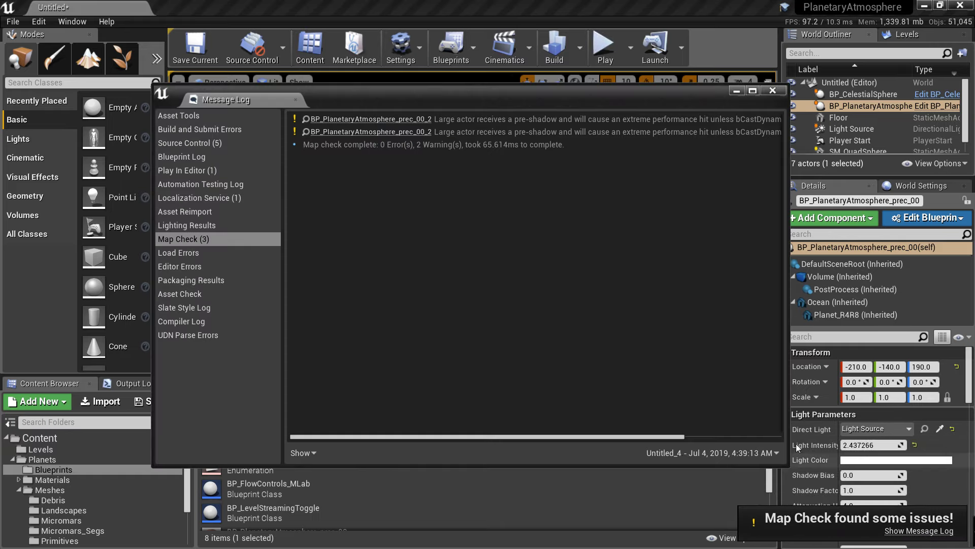
pyautogui.moveTo(641, 436); pyautogui.dragTo(713, 438)
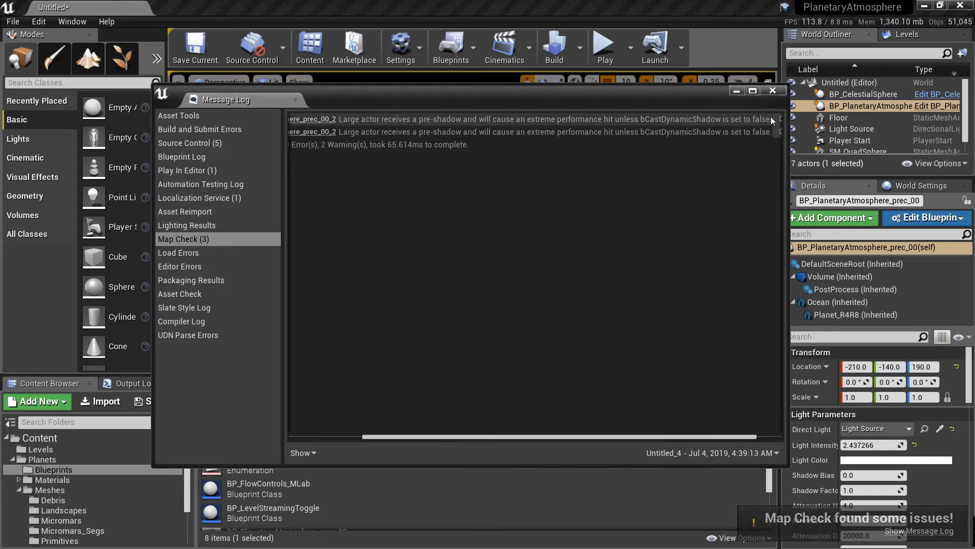
pyautogui.click(776, 93)
# Set the atmosphere's Rayleigh scattering scale height to 80.
pyautogui.moveTo(587, 231)
pyautogui.mouseDown(button='right')
pyautogui.moveTo(597, 287)
pyautogui.moveTo(612, 239)
pyautogui.moveTo(586, 232)
pyautogui.mouseUp(button='right')
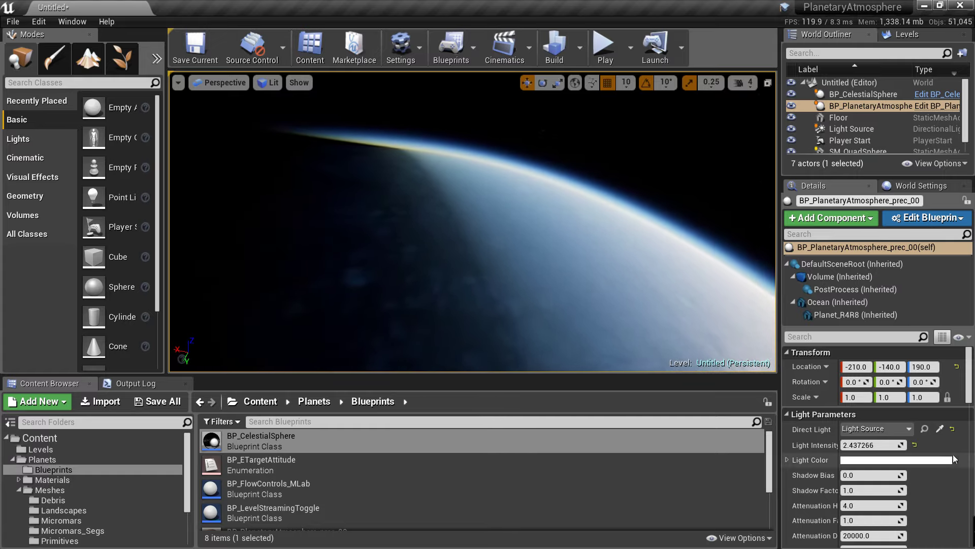
pyautogui.scroll(-8, 943, 462)
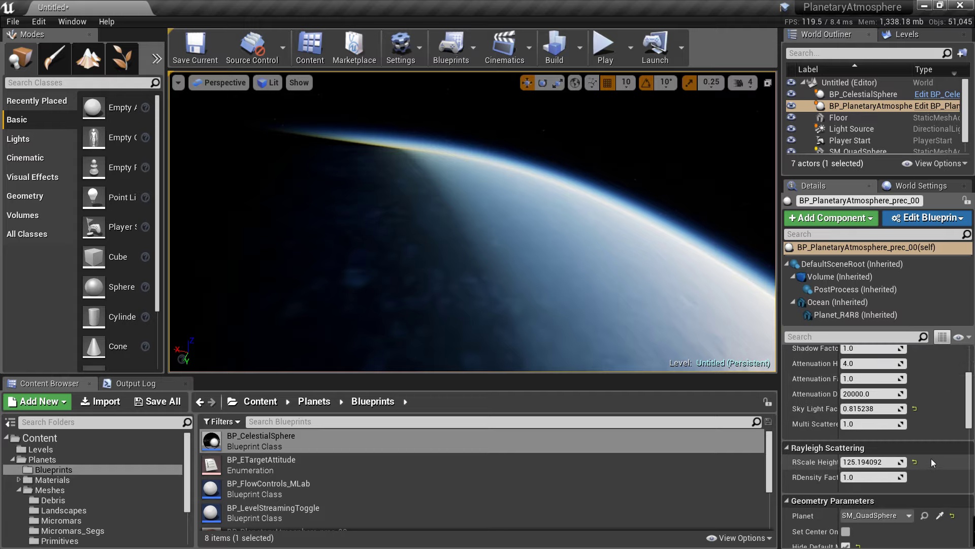
pyautogui.scroll(-3, 930, 459)
pyautogui.scroll(-5, 930, 458)
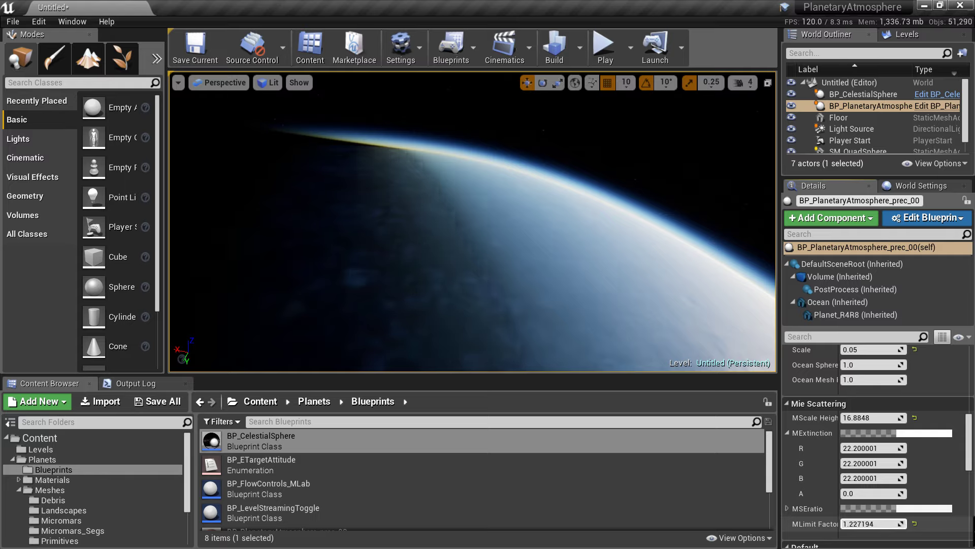
pyautogui.moveTo(966, 453); pyautogui.dragTo(970, 422)
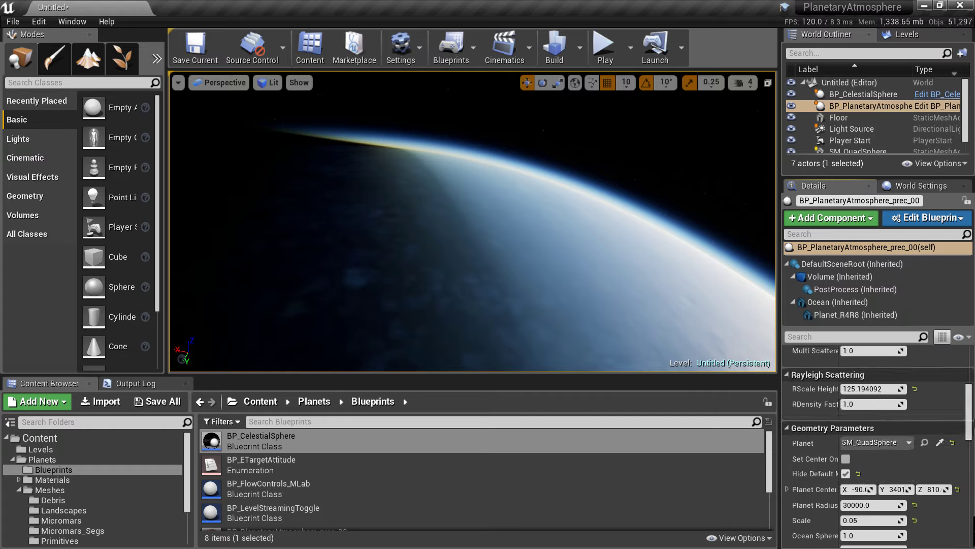
pyautogui.click(876, 389)
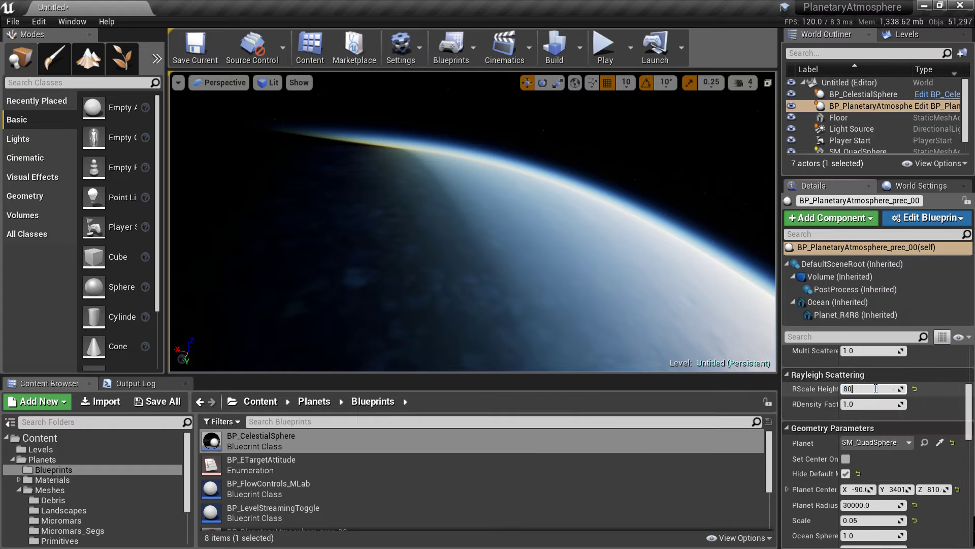
pyautogui.press('Return')
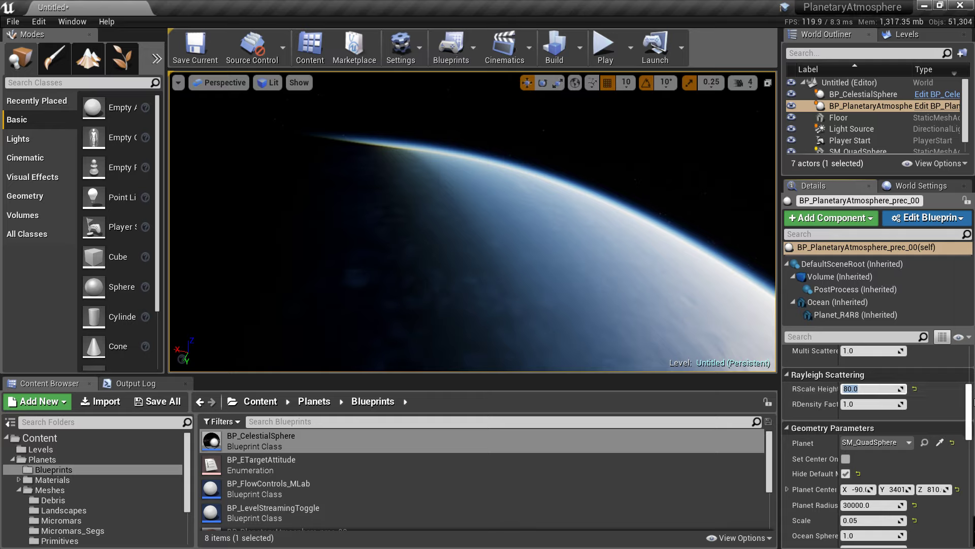
# Set the atmosphere's Mie scattering scale height to 12 and its geometry scale to 0.1.
pyautogui.moveTo(969, 404); pyautogui.dragTo(970, 426)
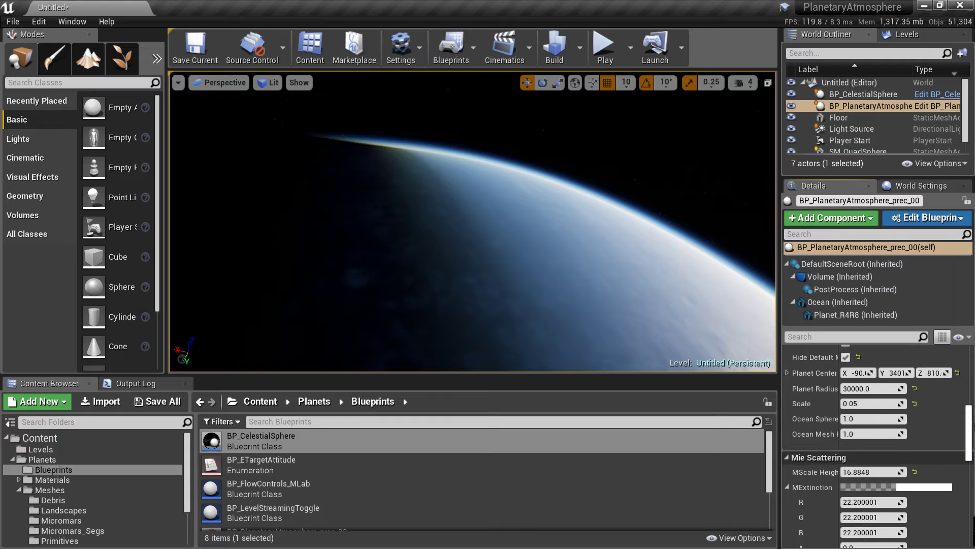
pyautogui.click(864, 471)
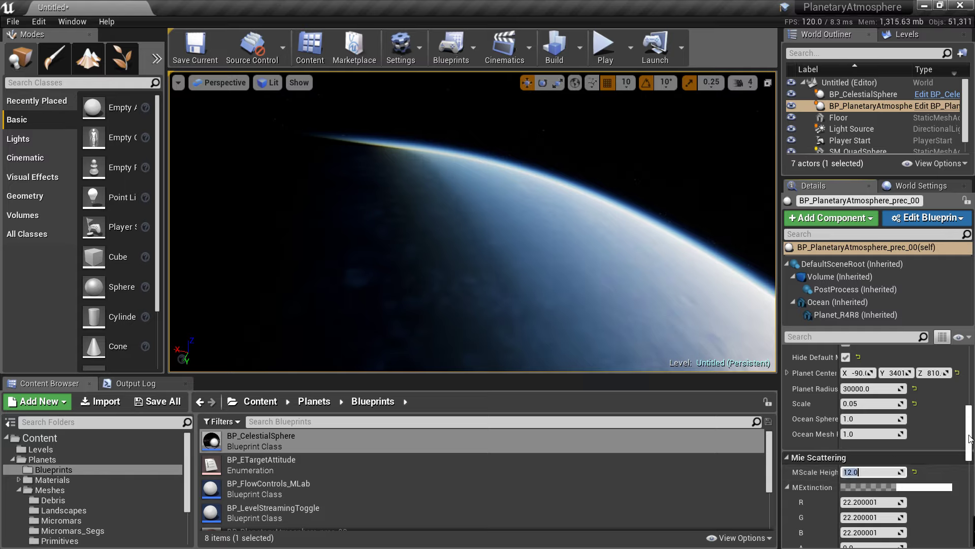
pyautogui.moveTo(969, 437); pyautogui.dragTo(969, 441)
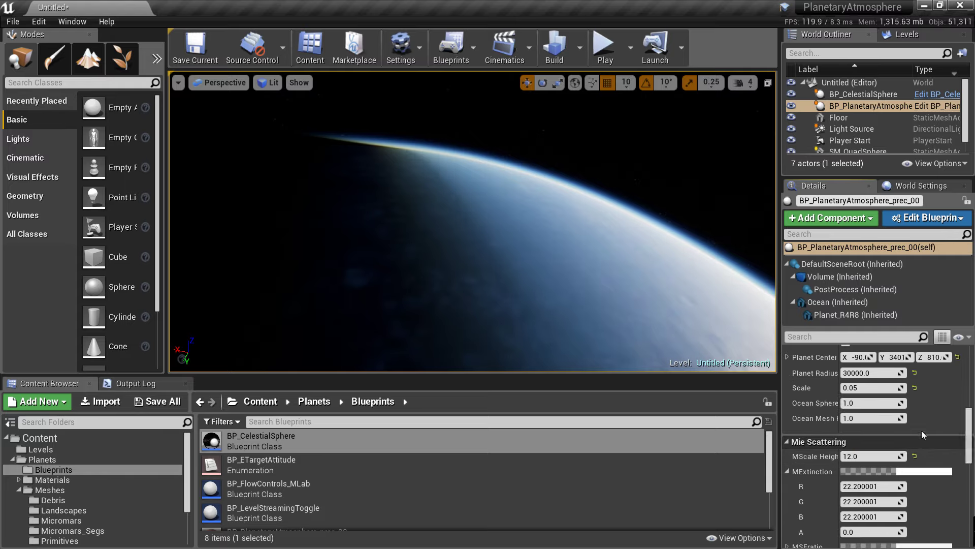
pyautogui.click(856, 387)
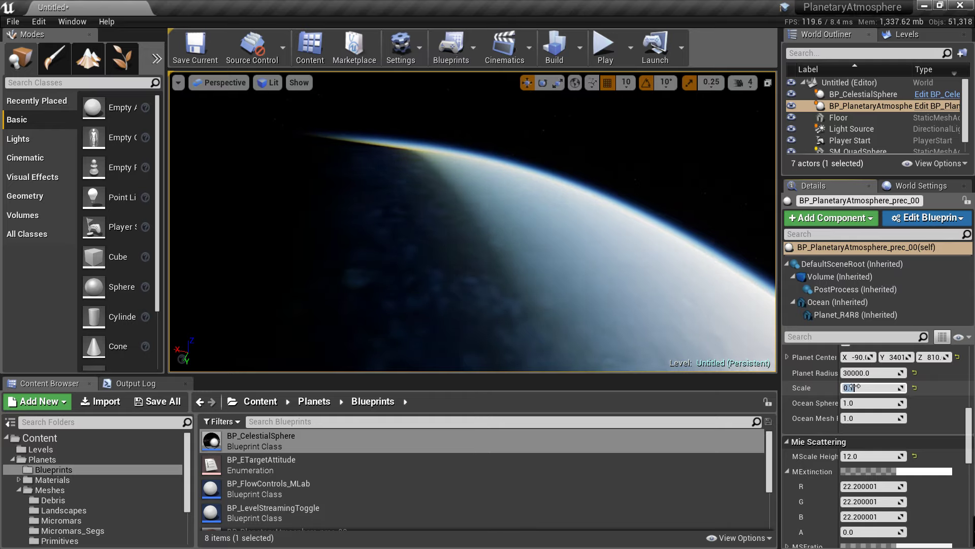
# Lower the Mie scattering limit factor to about 0.594 and check the sun crossing the planet's rim.
pyautogui.scroll(-2, 971, 422)
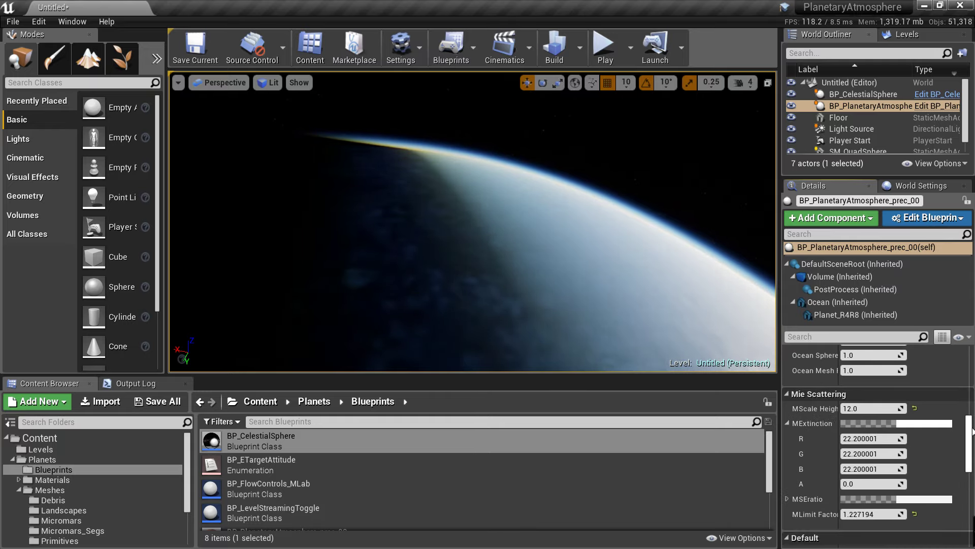
pyautogui.moveTo(903, 510); pyautogui.dragTo(894, 511)
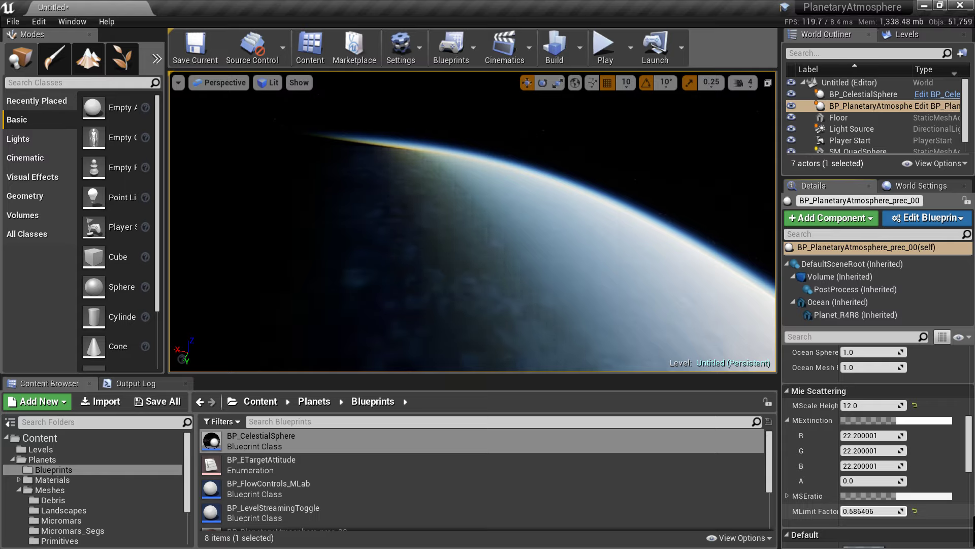
pyautogui.moveTo(894, 510); pyautogui.dragTo(896, 510)
pyautogui.moveTo(567, 196); pyautogui.dragTo(727, 240, button='right')
pyautogui.press('a')
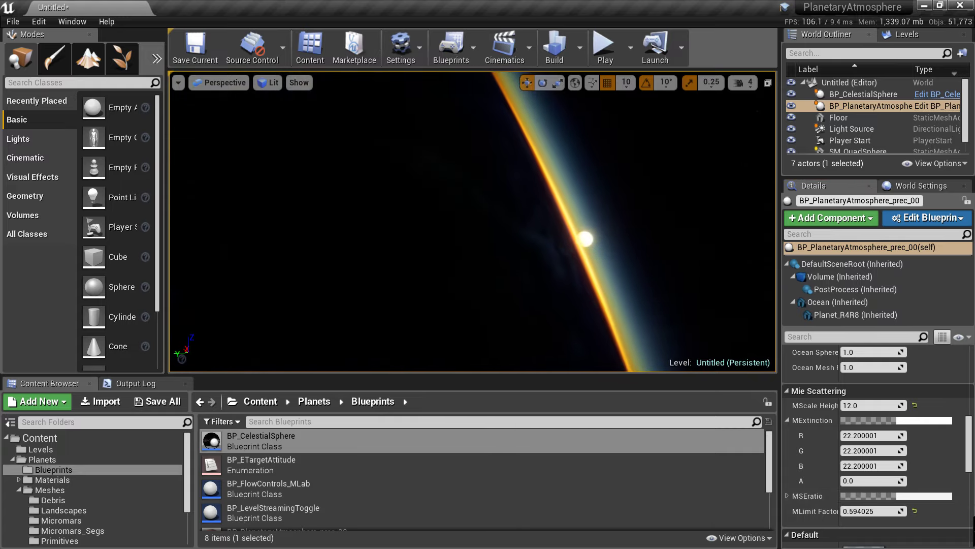
pyautogui.press('a')
pyautogui.press('d')
pyautogui.press('a')
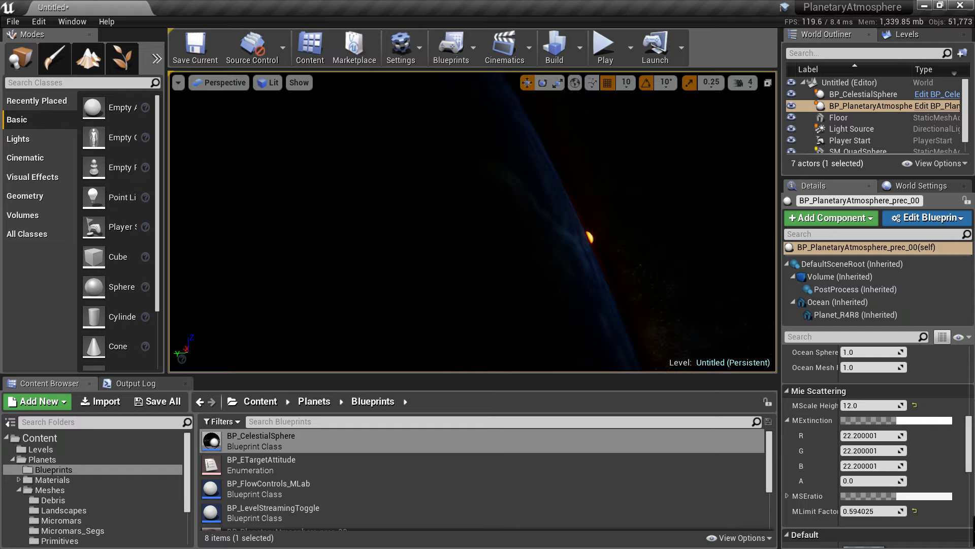
pyautogui.press('d')
# Raise the celestial sphere's sun brightness to about 245.
pyautogui.click(863, 94)
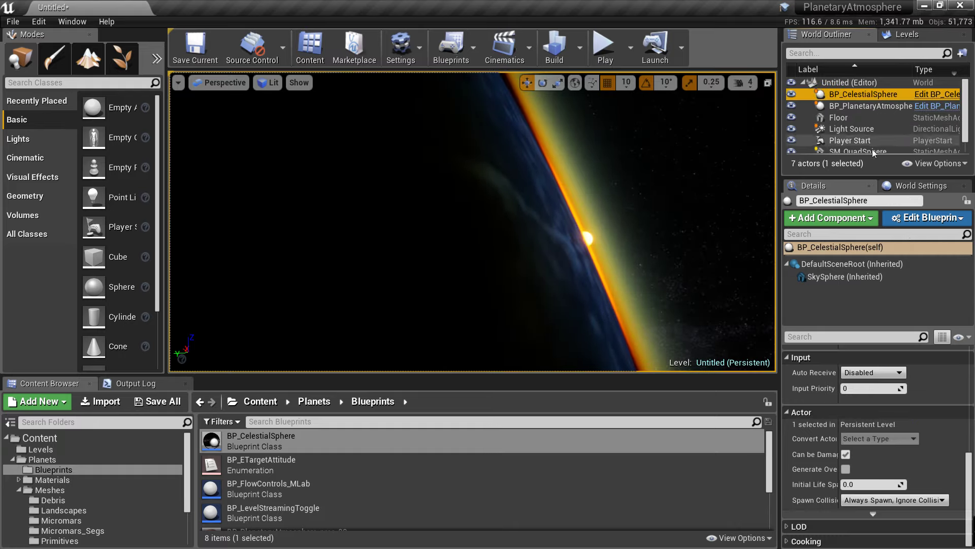
pyautogui.scroll(10, 923, 435)
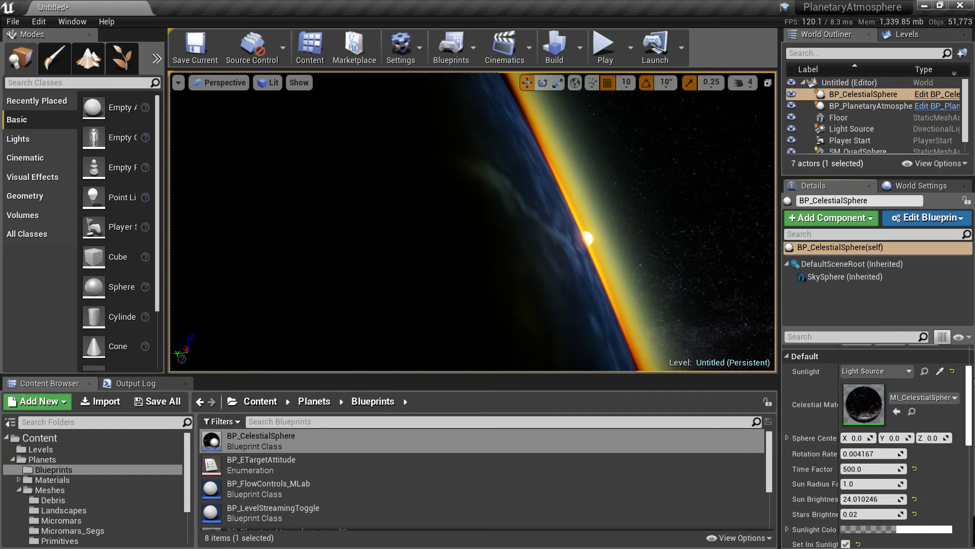
pyautogui.moveTo(873, 499); pyautogui.dragTo(909, 499)
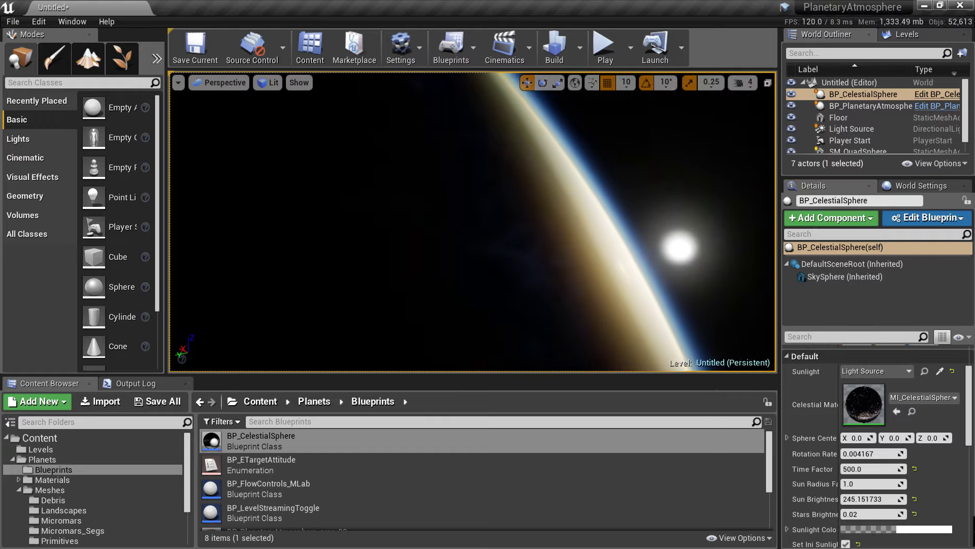
# Play the level briefly, stop it, and fly close to the planet's sunlit horizon to inspect the atmosphere.
pyautogui.click(605, 42)
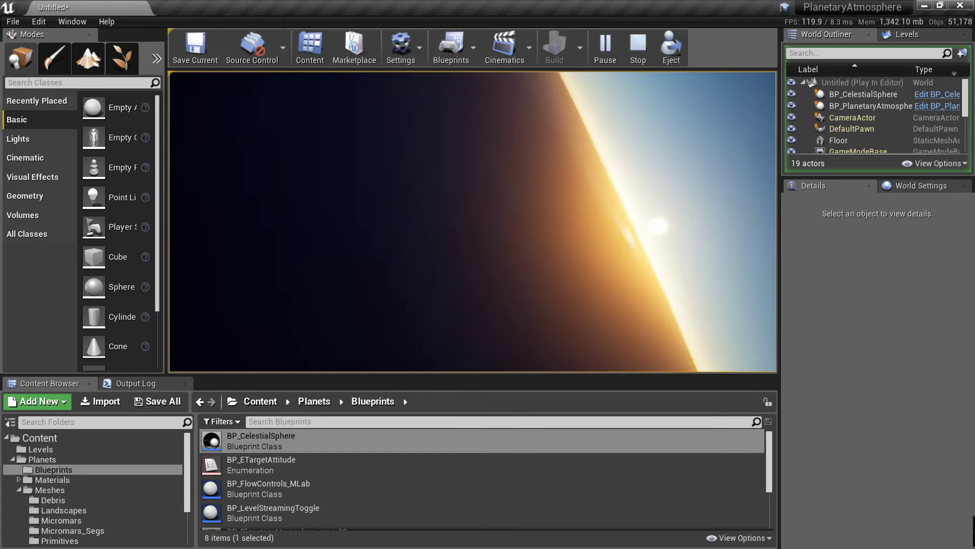
pyautogui.press('Escape')
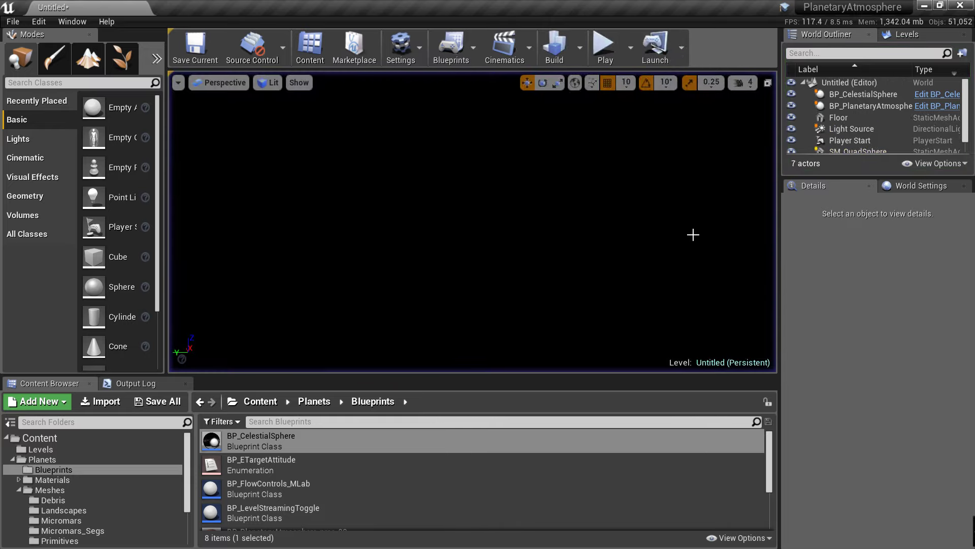
pyautogui.moveTo(473, 222); pyautogui.dragTo(448, 262, button='right')
pyautogui.moveTo(676, 237); pyautogui.dragTo(601, 228, button='right')
pyautogui.press('w')
pyautogui.moveTo(551, 255); pyautogui.dragTo(648, 232, button='right')
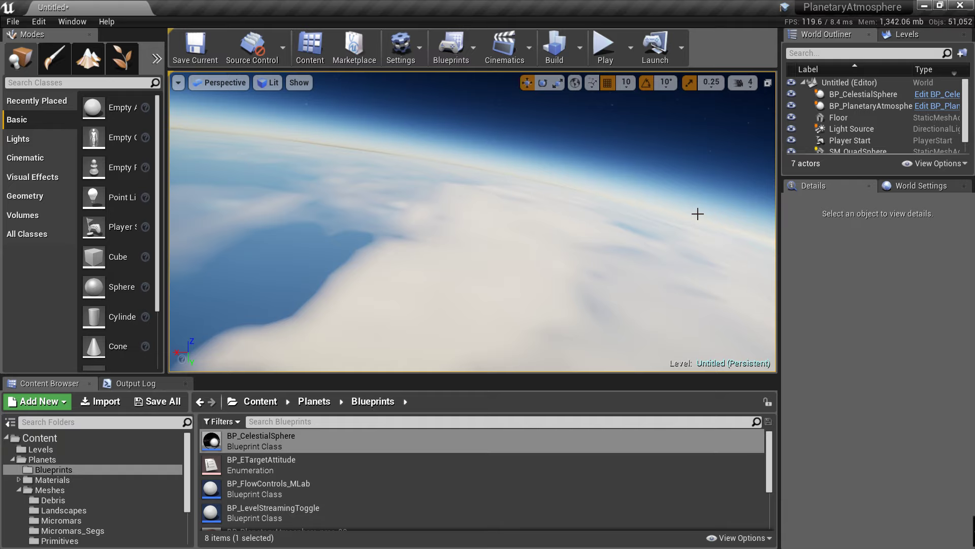
# On the planetary atmosphere actor, turn on setting only the center from the planet and set the planet radius to 29980.
pyautogui.click(874, 106)
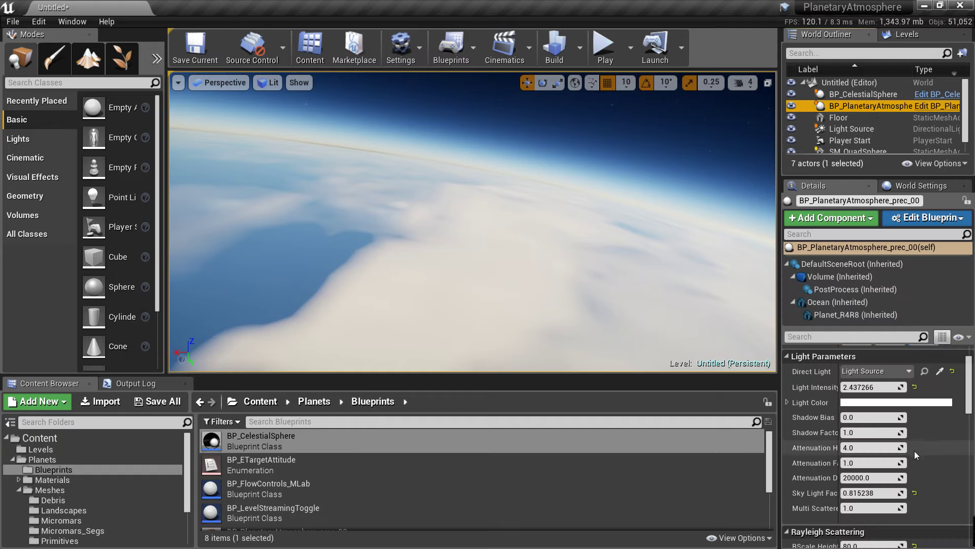
pyautogui.scroll(-5, 912, 442)
pyautogui.scroll(-4, 888, 421)
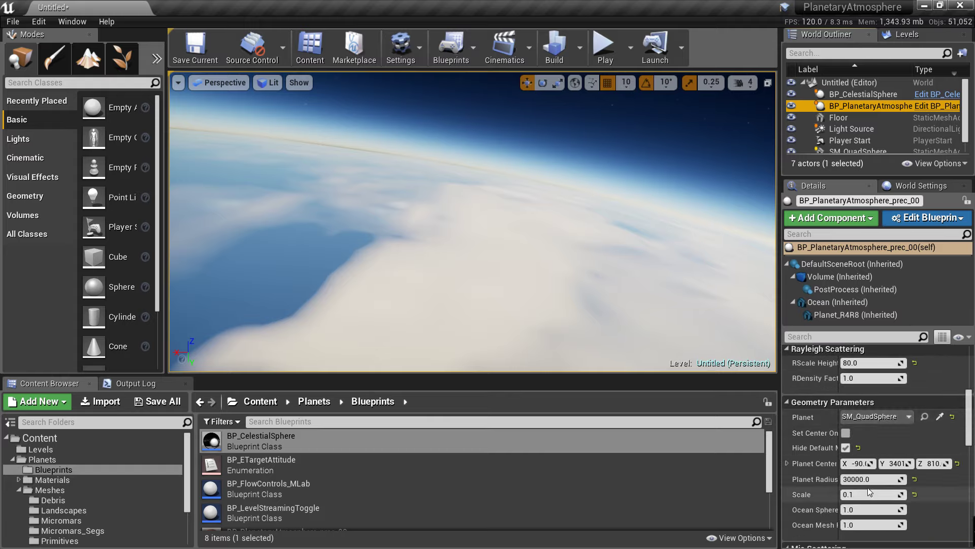
pyautogui.click(878, 479)
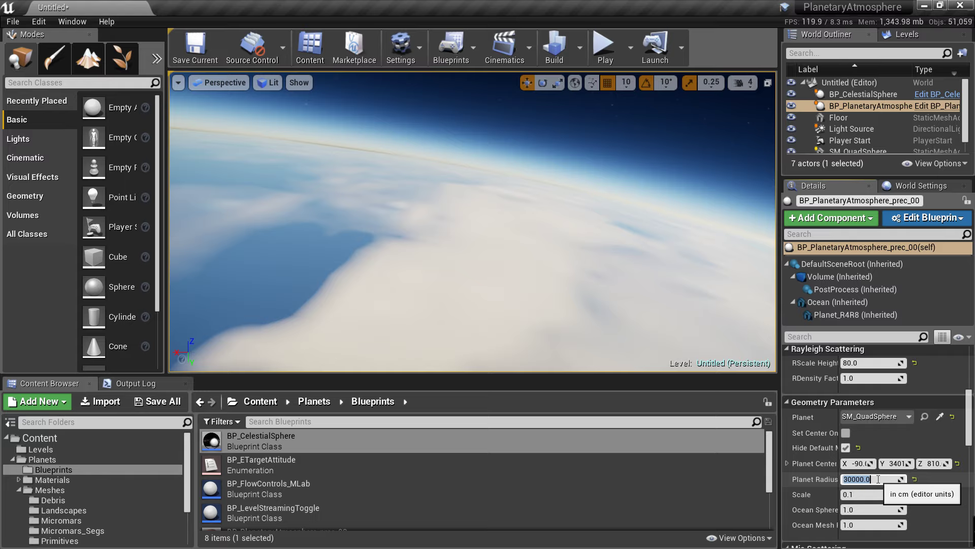
pyautogui.click(847, 434)
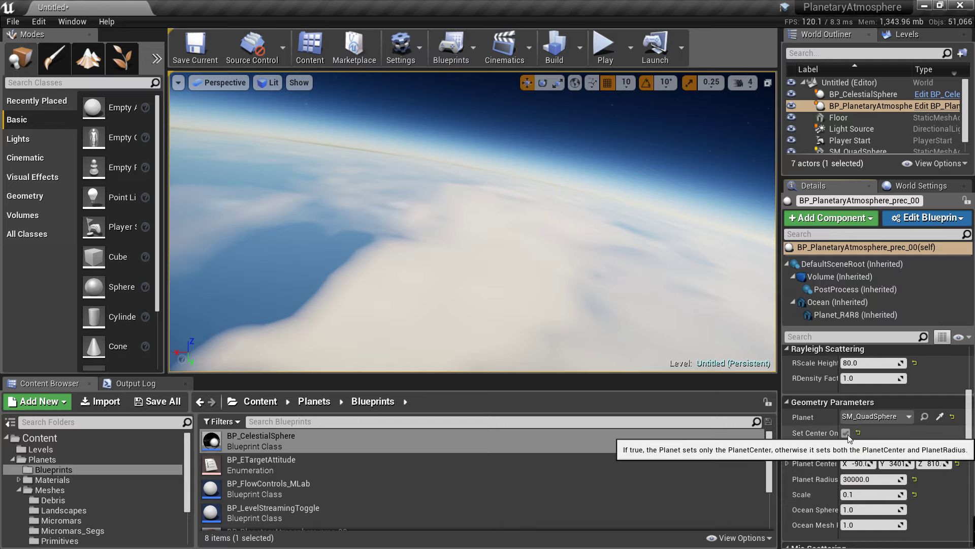
pyautogui.click(879, 478)
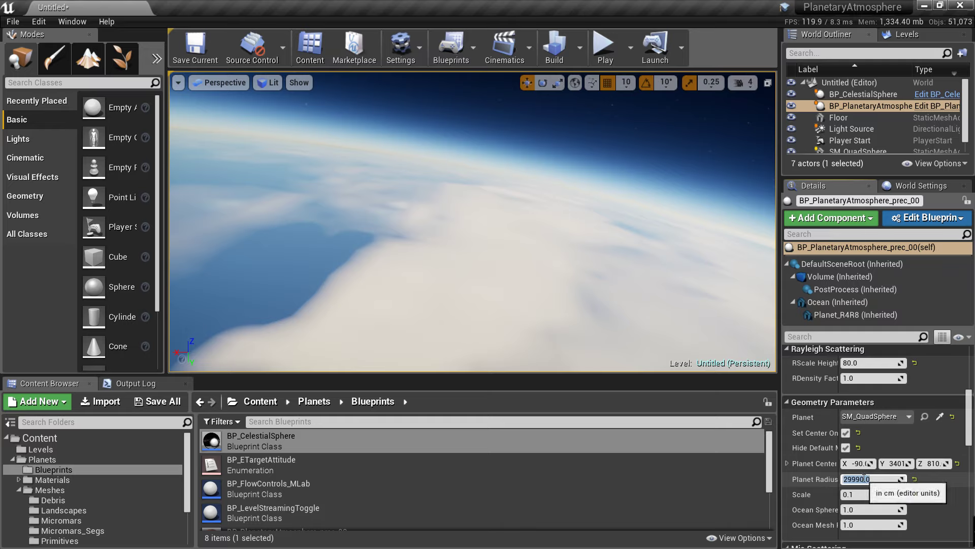
pyautogui.moveTo(862, 478); pyautogui.dragTo(868, 479)
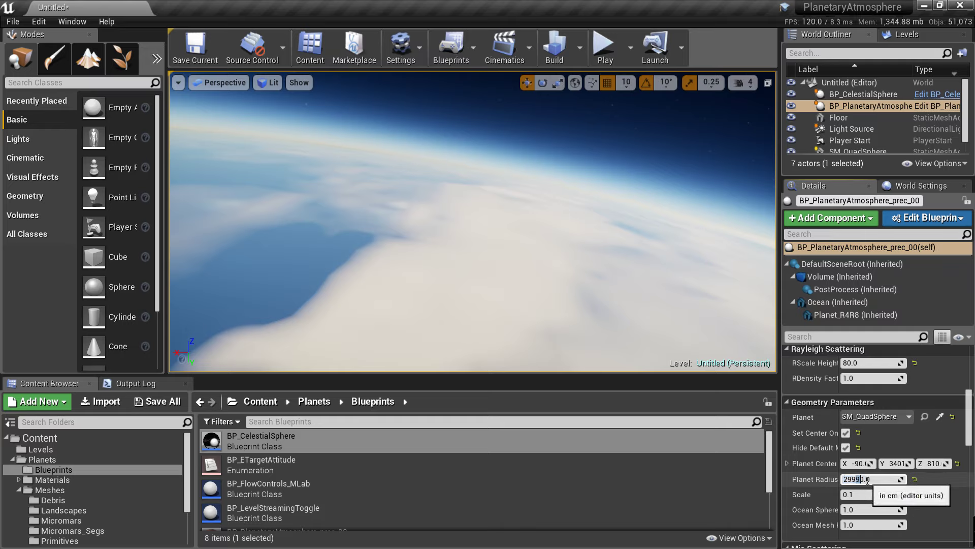
pyautogui.press('Return')
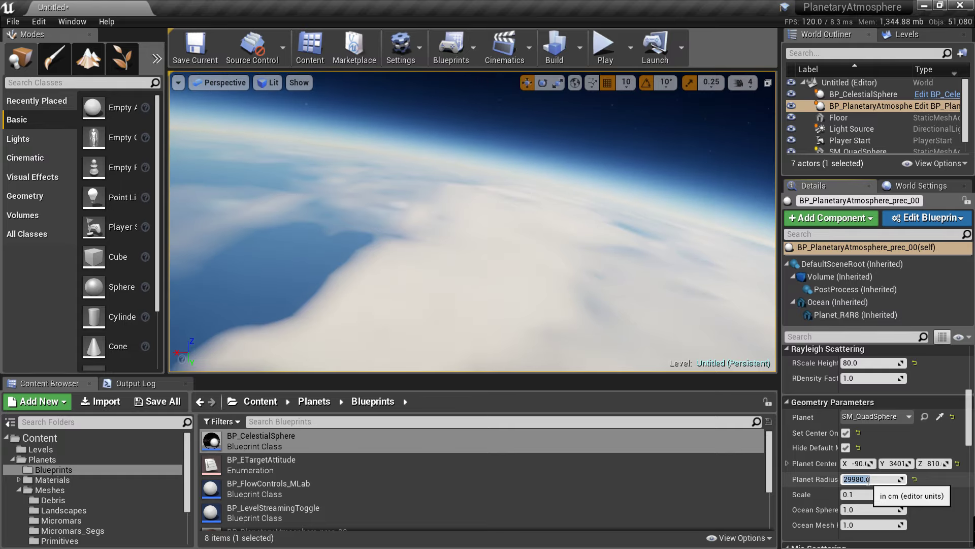
# Try an ocean sphere value of about 1.227 while viewing the planet's rim, and reset it to its default.
pyautogui.moveTo(566, 211)
pyautogui.mouseDown(button='right')
pyautogui.moveTo(574, 239)
pyautogui.moveTo(581, 216)
pyautogui.moveTo(566, 211)
pyautogui.mouseUp(button='right')
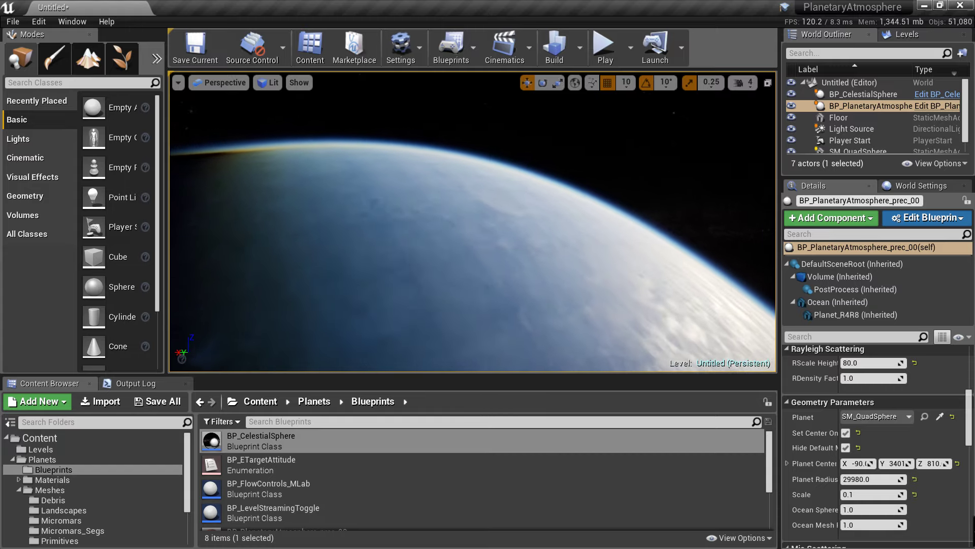
pyautogui.moveTo(566, 211); pyautogui.dragTo(566, 211, button='right')
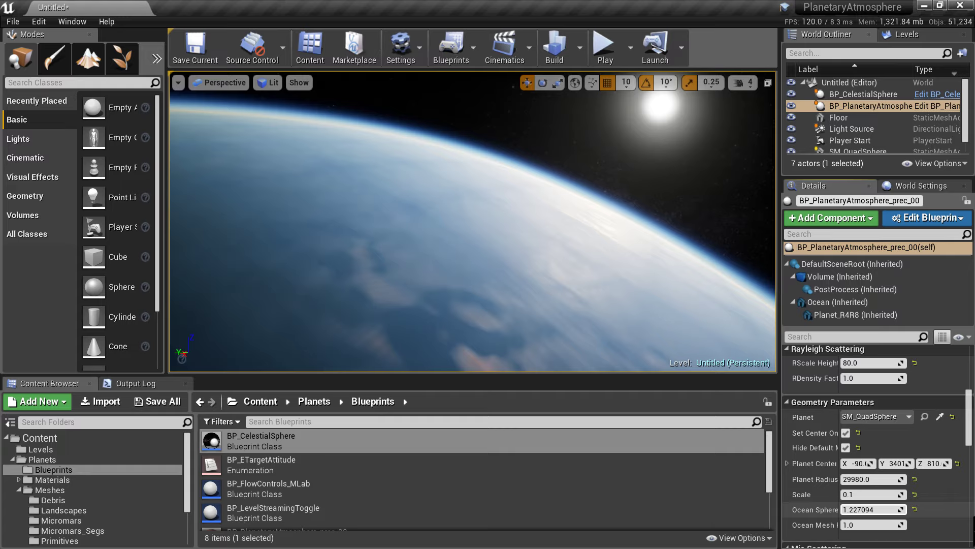
pyautogui.click(914, 509)
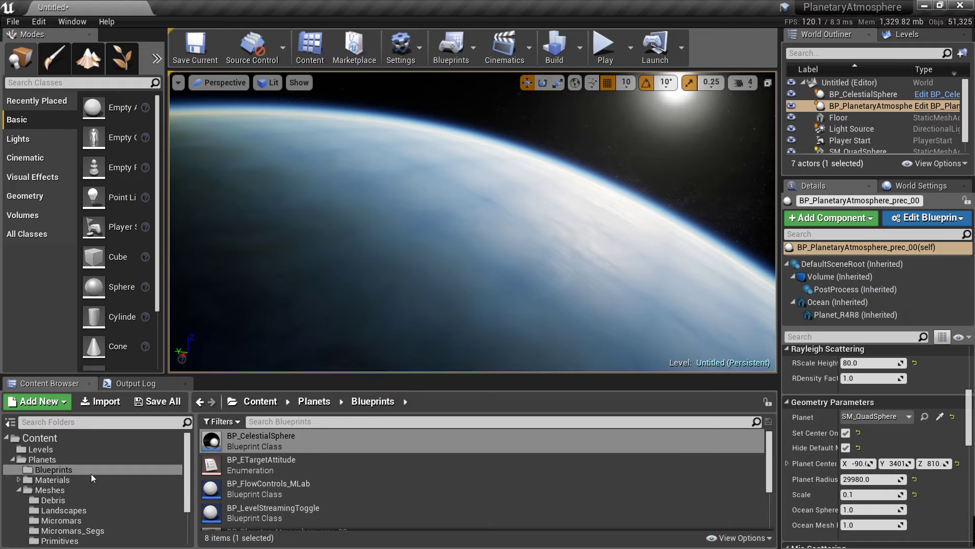
# Create a material instance of M_PlanetaryAtmosphere_PP_prec_09 in the Materials folder and name it MI_PlanetaryAtmosphere_PP_prec_09_TEST.
pyautogui.click(67, 481)
pyautogui.scroll(-3, 304, 473)
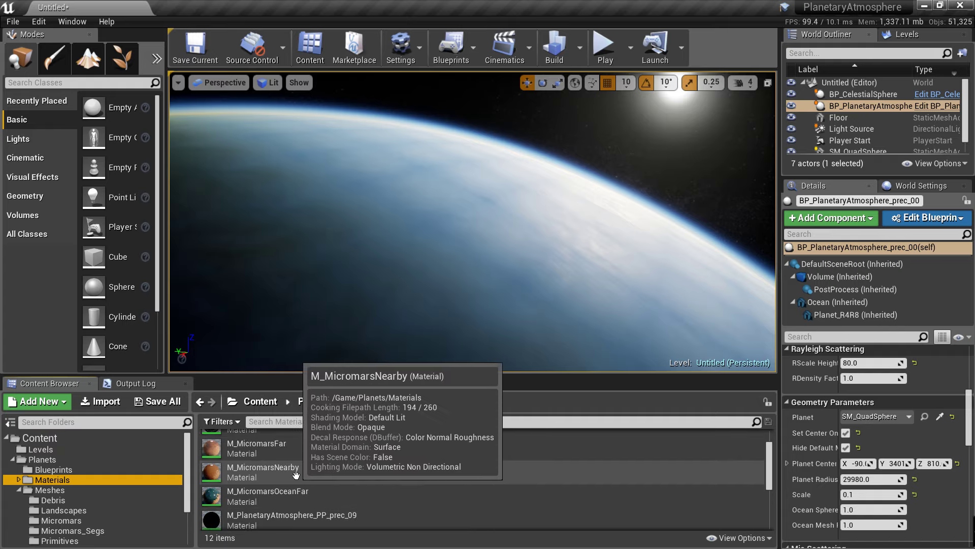
pyautogui.rightClick(305, 519)
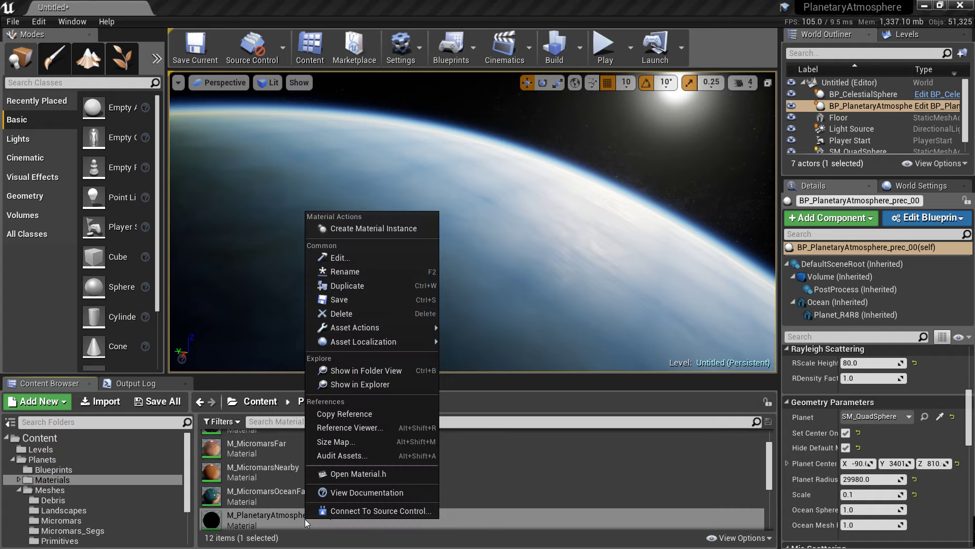
pyautogui.click(358, 229)
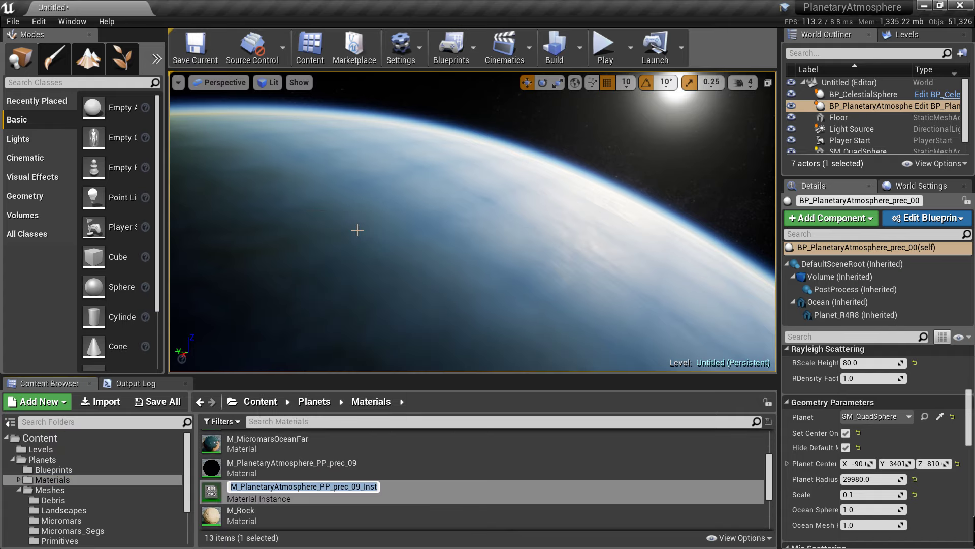
pyautogui.click(259, 487)
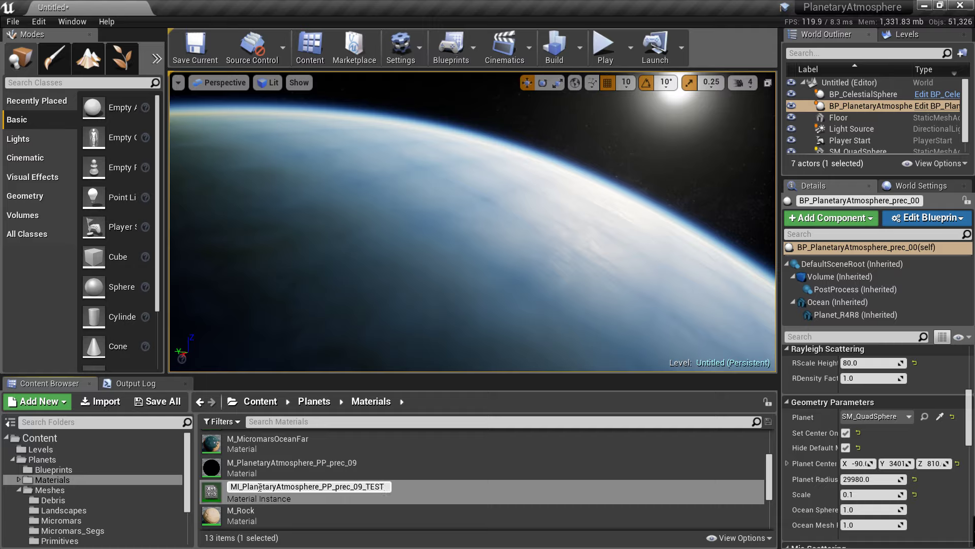
pyautogui.press('Return')
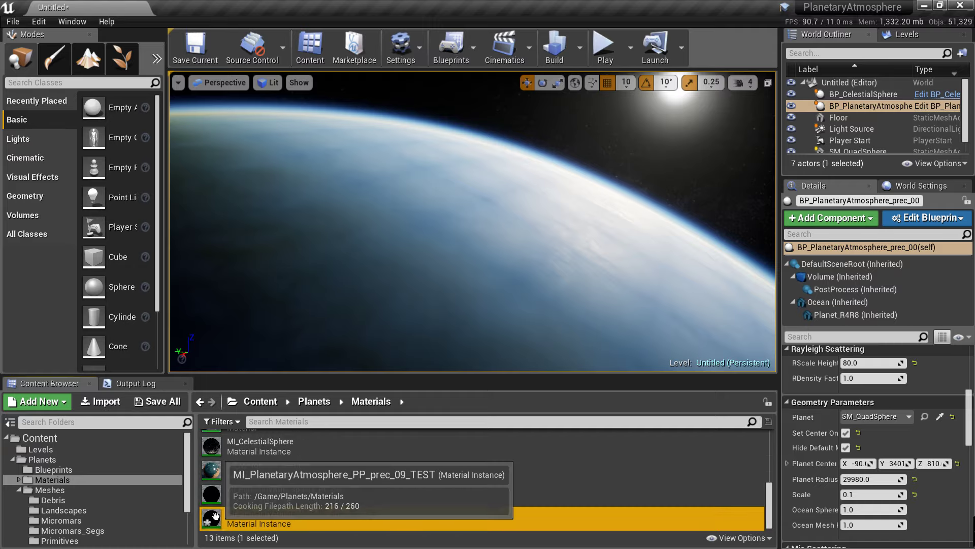
# Open the TEST material instance, override and enable its bOceanSphere parameter, and save it.
pyautogui.doubleClick(239, 510)
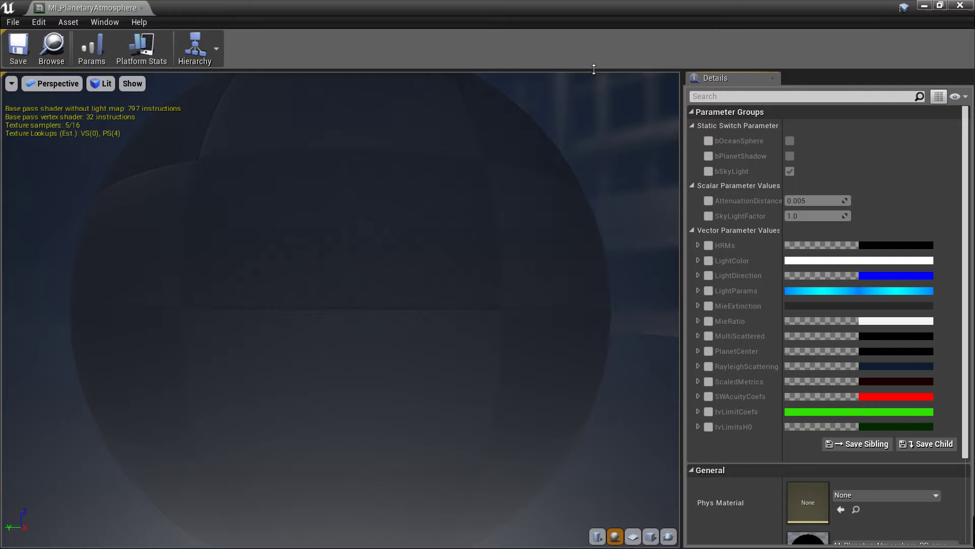
pyautogui.click(708, 141)
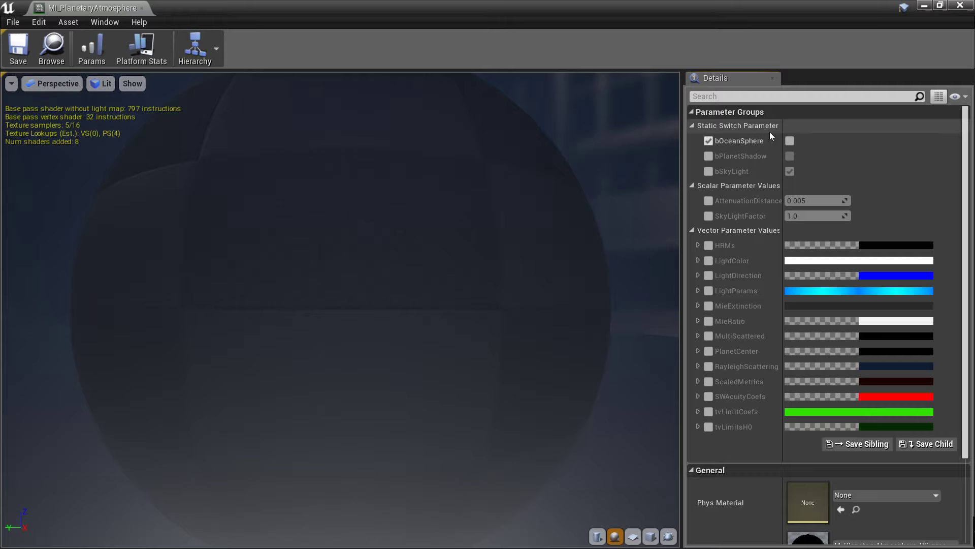
pyautogui.click(790, 141)
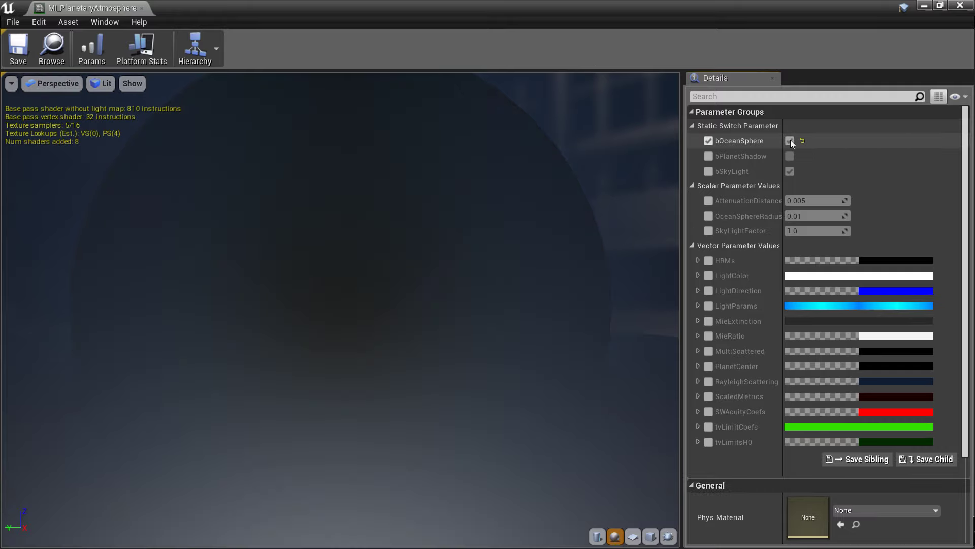
pyautogui.click(19, 57)
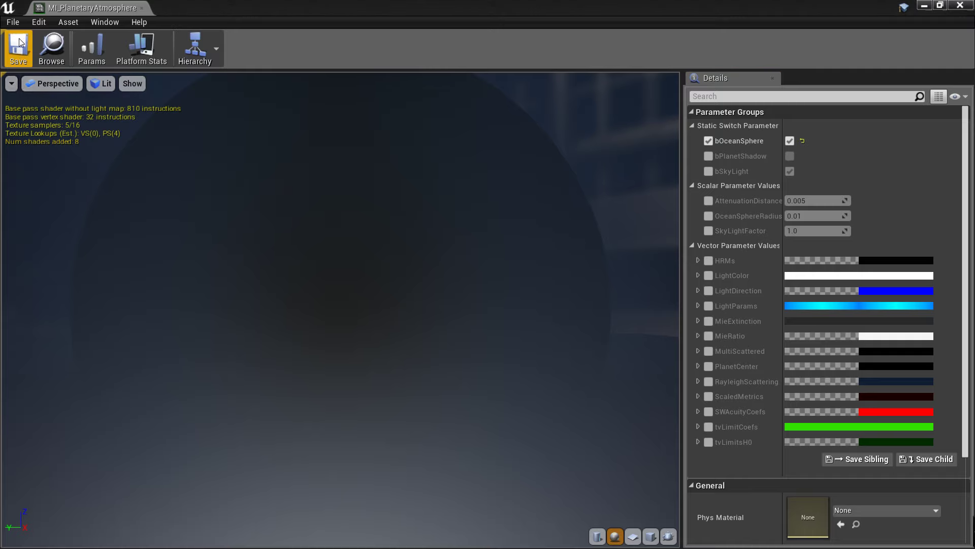
pyautogui.moveTo(65, 9); pyautogui.dragTo(175, 8)
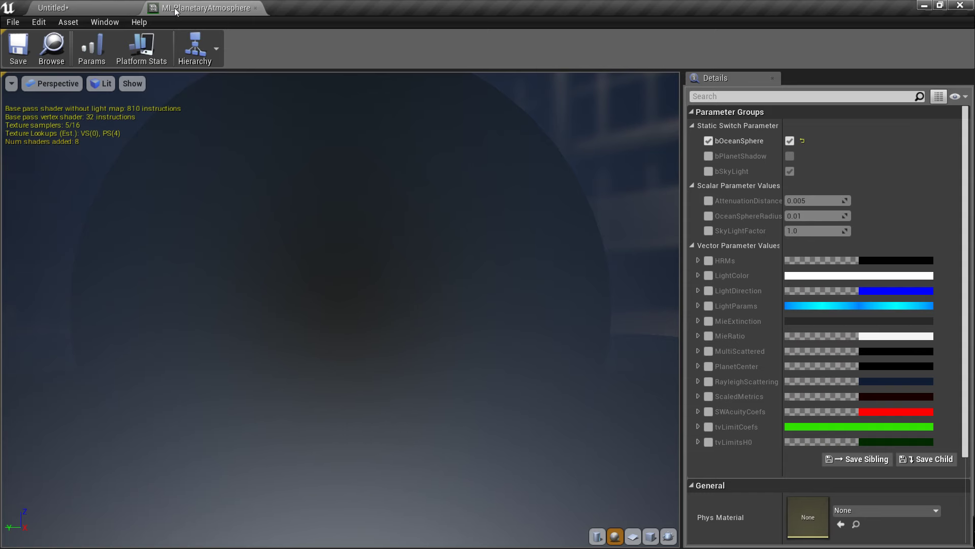
# Return to the level and assign MI_PlanetaryAtmosphere_PP_prec_09_TEST as the atmosphere's PPMaterial.
pyautogui.click(90, 5)
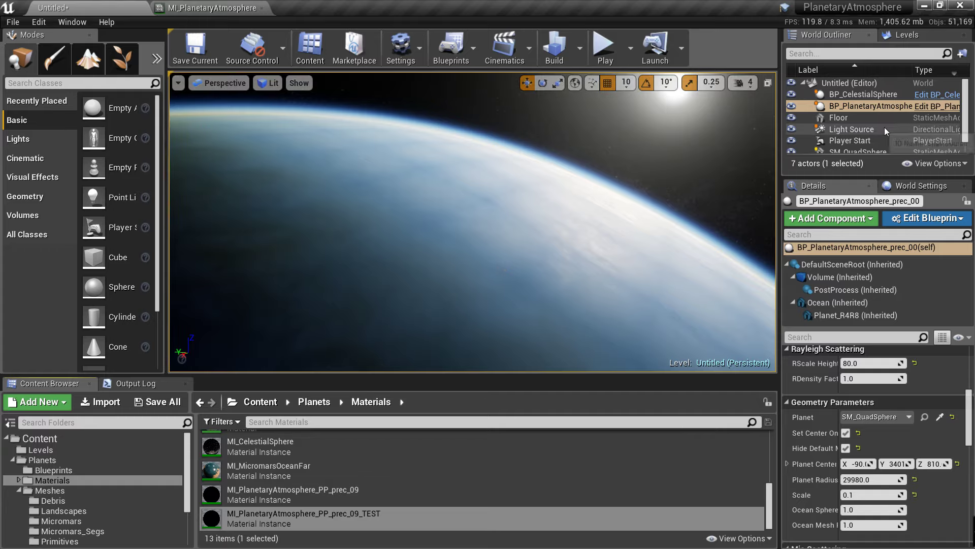
pyautogui.scroll(-10, 873, 441)
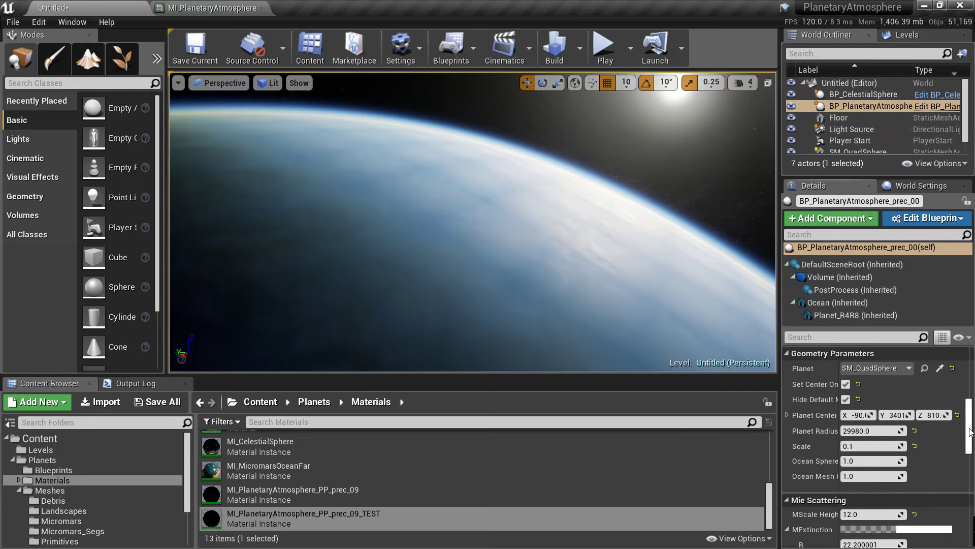
pyautogui.scroll(-2, 945, 406)
pyautogui.click(949, 389)
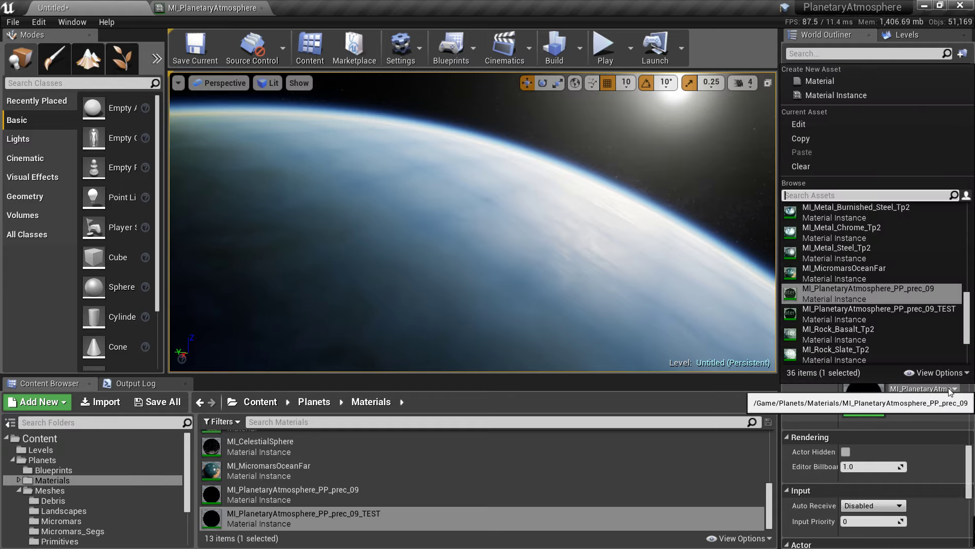
pyautogui.click(903, 315)
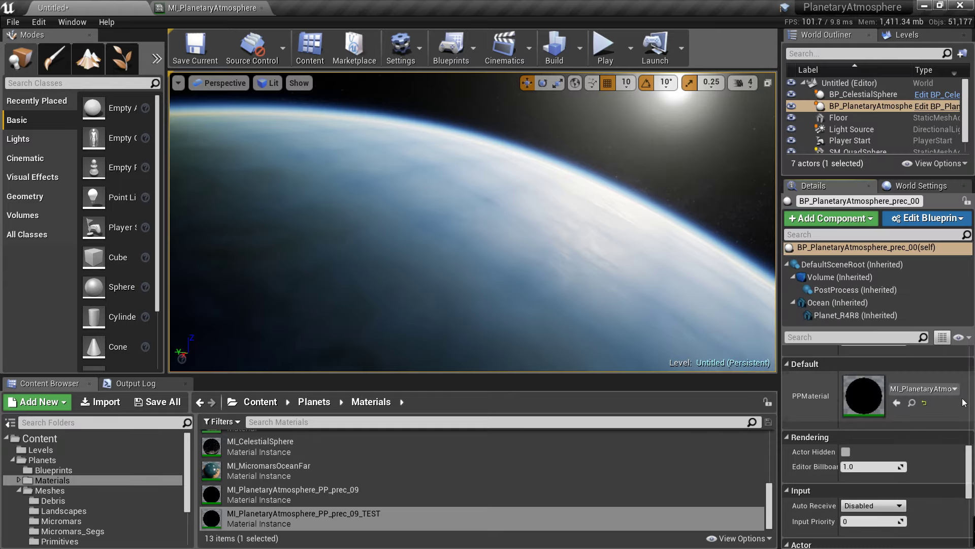
# Raise the atmosphere's ocean sphere value to about 1.487 and inspect the sun near the planet's rim.
pyautogui.moveTo(970, 465); pyautogui.dragTo(972, 418)
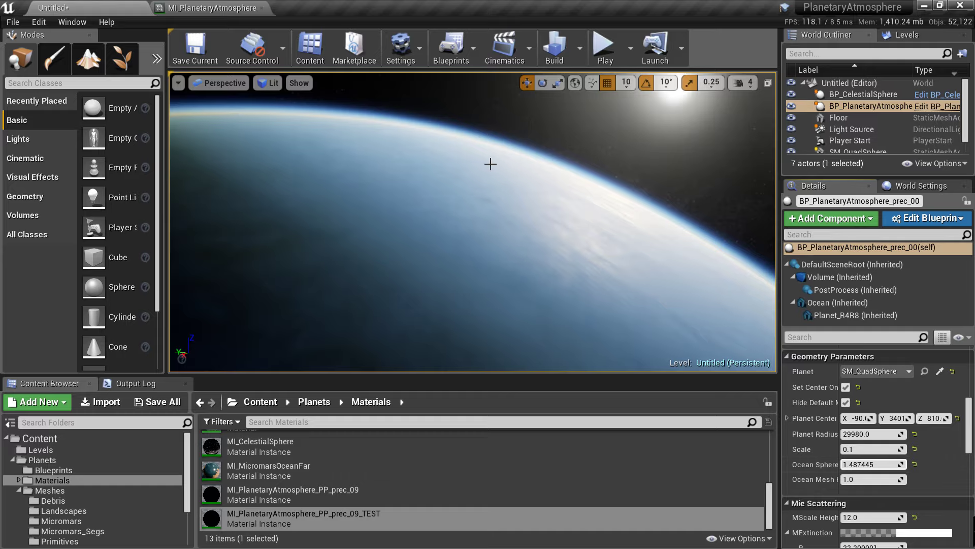
pyautogui.moveTo(530, 222); pyautogui.dragTo(583, 169, button='right')
pyautogui.press('a')
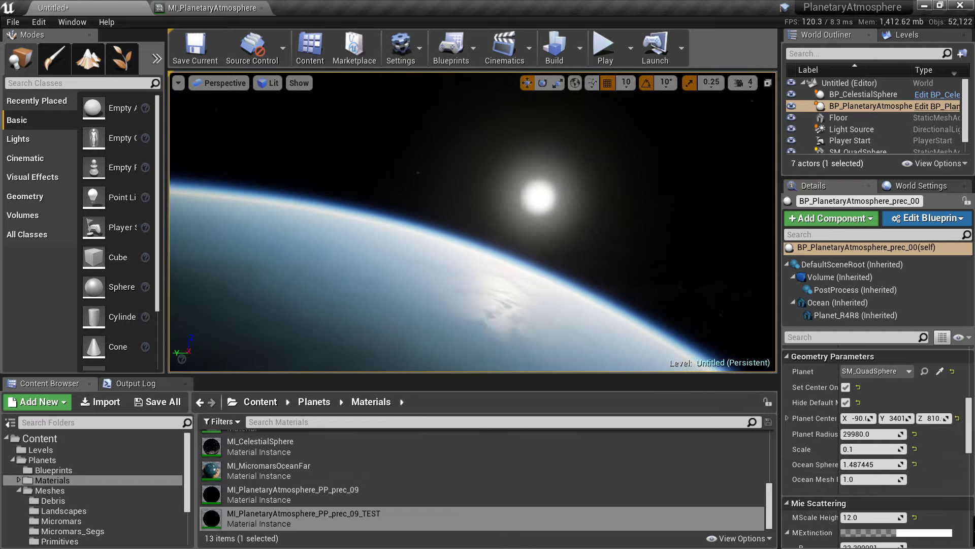
pyautogui.press('a')
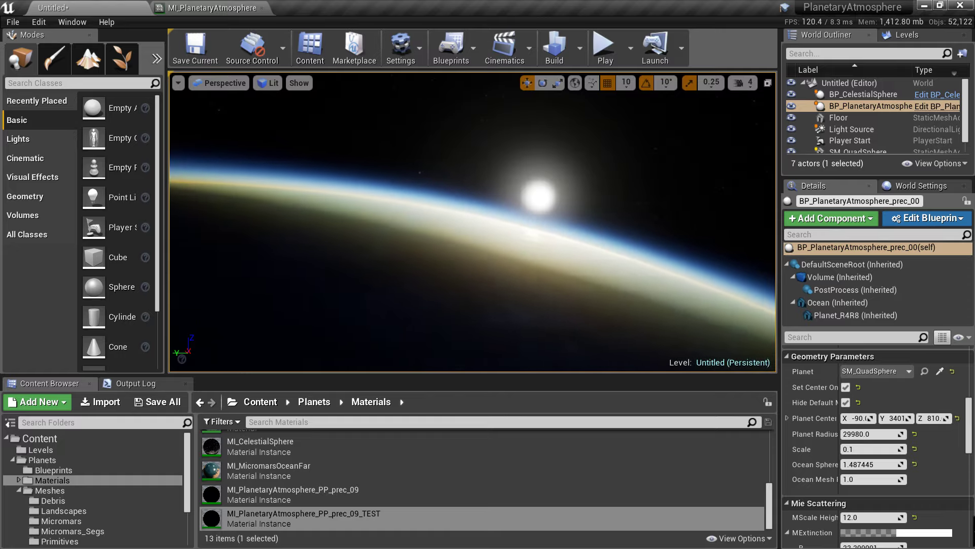
pyautogui.press('w')
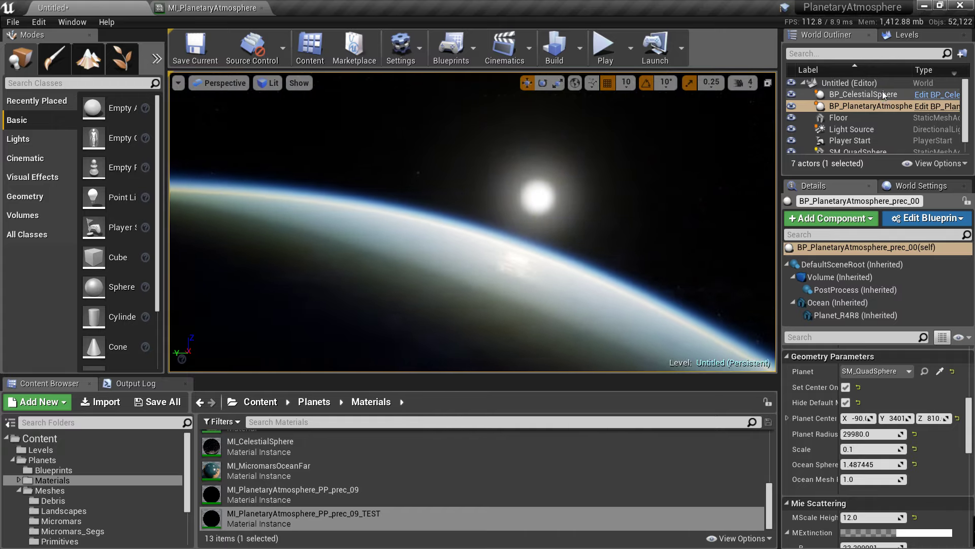
# Focus on the Floor and place a BP_PlanetarySpectator from the Blueprints folder on it.
pyautogui.click(854, 116)
pyautogui.press('f')
pyautogui.moveTo(610, 203); pyautogui.dragTo(594, 236, button='right')
pyautogui.press('w')
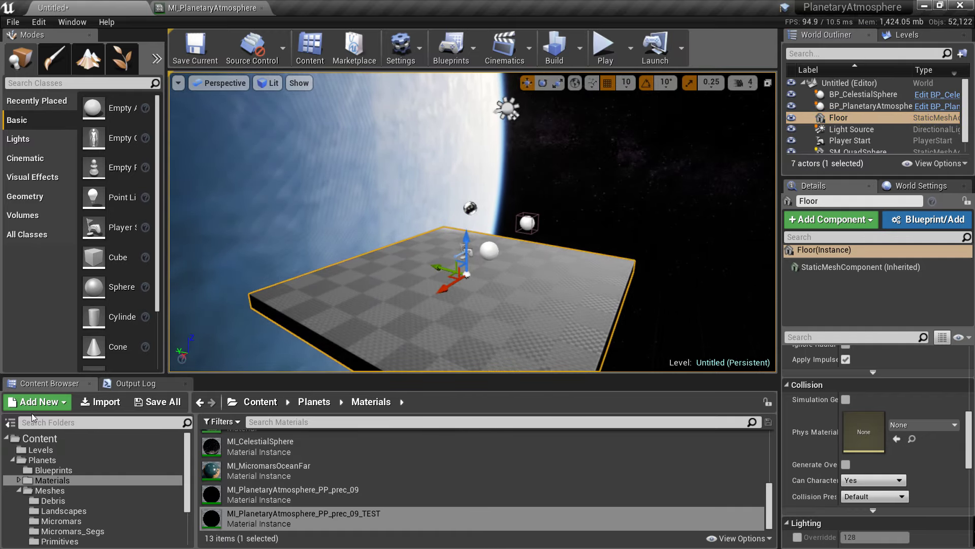
pyautogui.click(98, 467)
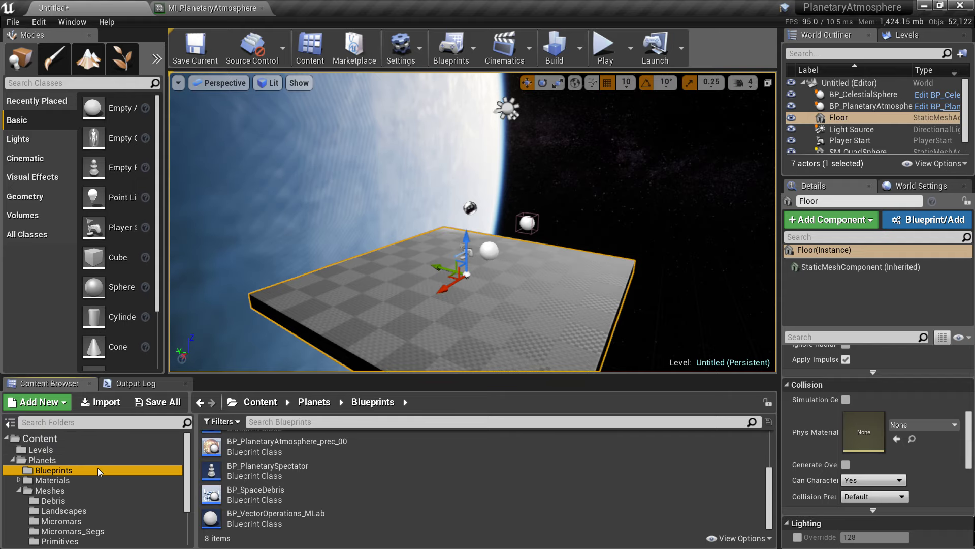
pyautogui.moveTo(236, 469); pyautogui.dragTo(411, 253)
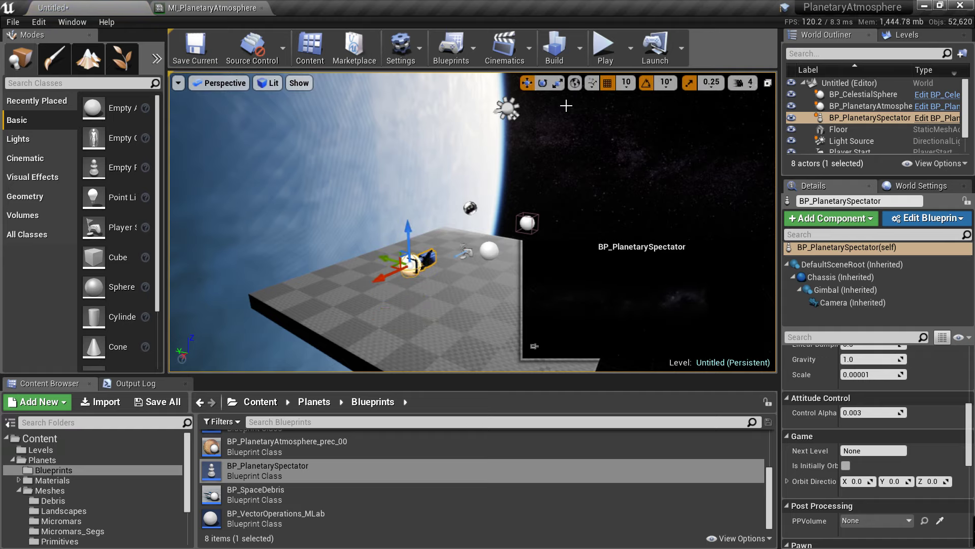
# Rotate the spectator about its vertical axis so its camera faces the sun beside the planet.
pyautogui.click(542, 82)
pyautogui.moveTo(399, 291); pyautogui.dragTo(460, 257)
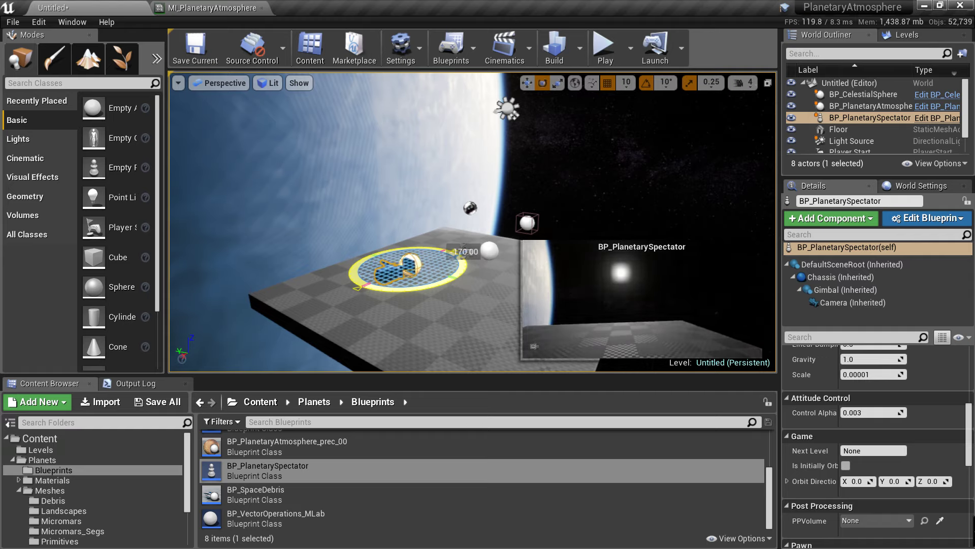
pyautogui.moveTo(460, 256); pyautogui.dragTo(451, 252)
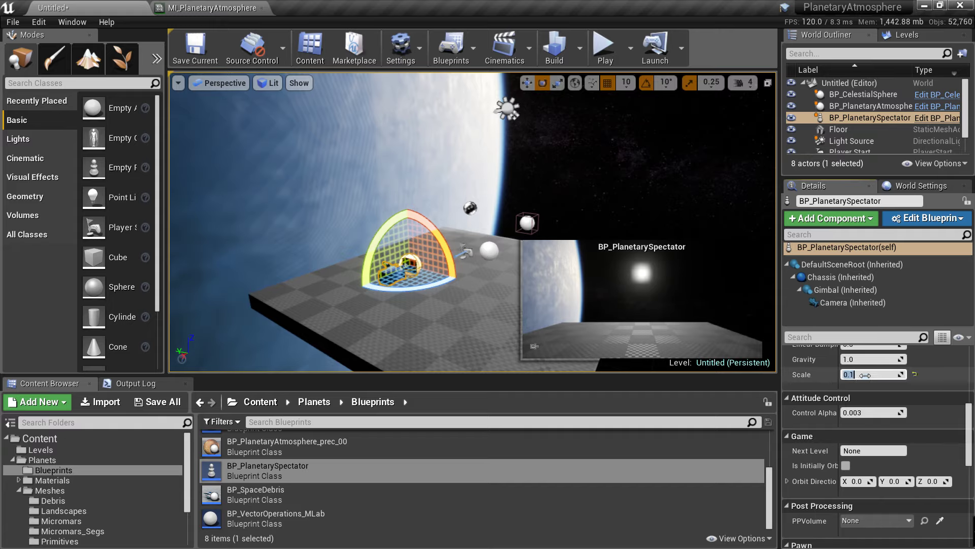
# Set the spectator's environment scale to 0.1 and assign BP_CelestialSphere as its celestial sphere.
pyautogui.moveTo(969, 422); pyautogui.dragTo(971, 391)
pyautogui.click(876, 416)
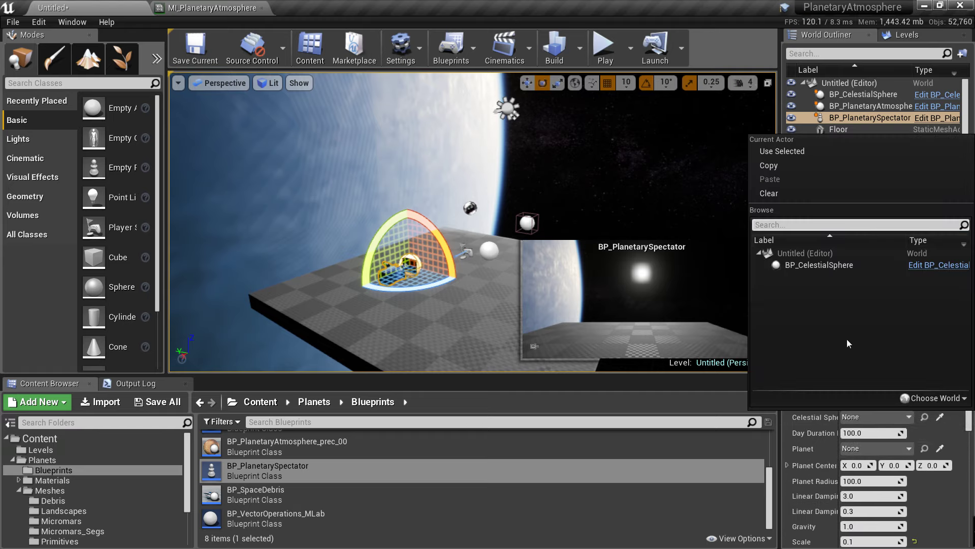
pyautogui.click(840, 266)
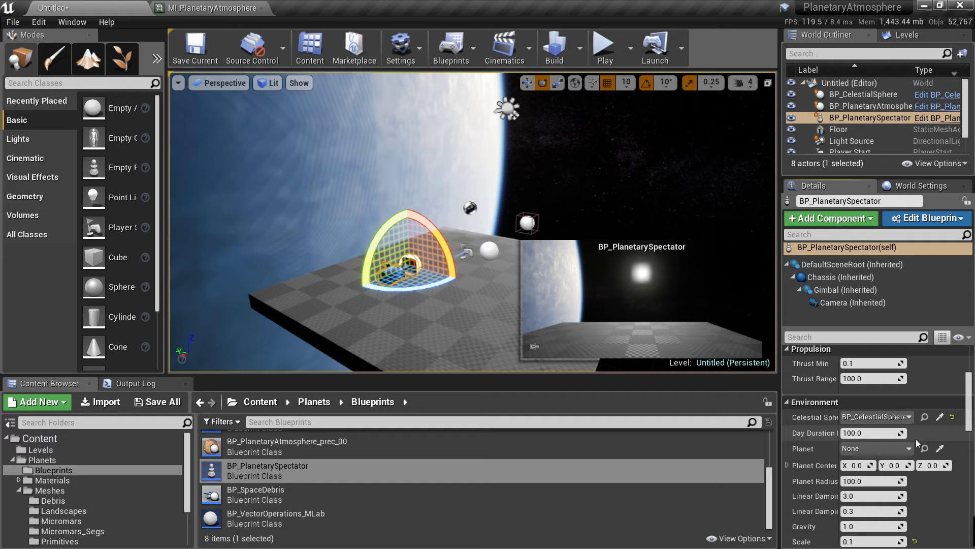
# Assign the planet mesh SM_QuadSphere as the spectator's planet by picking it in the scene.
pyautogui.click(900, 449)
pyautogui.click(956, 492)
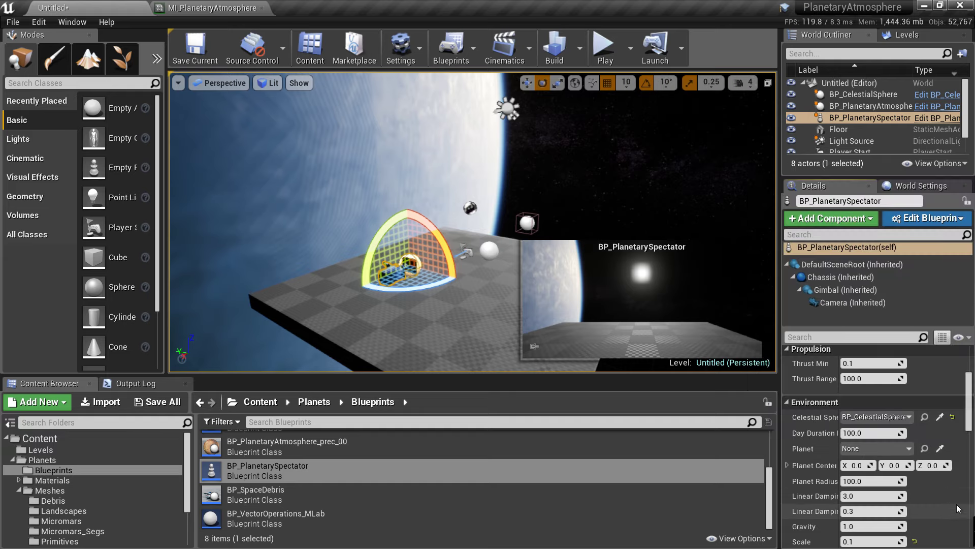
pyautogui.click(940, 449)
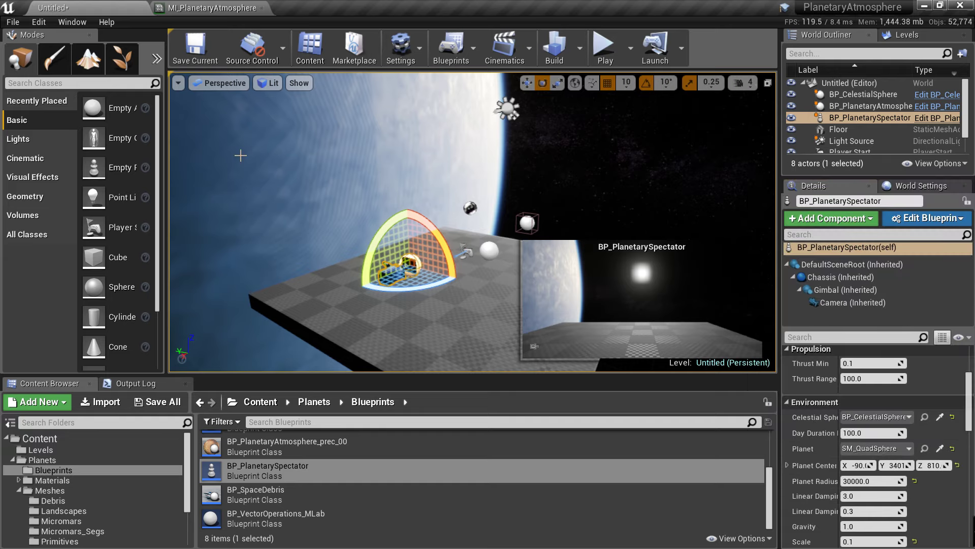
pyautogui.click(409, 249)
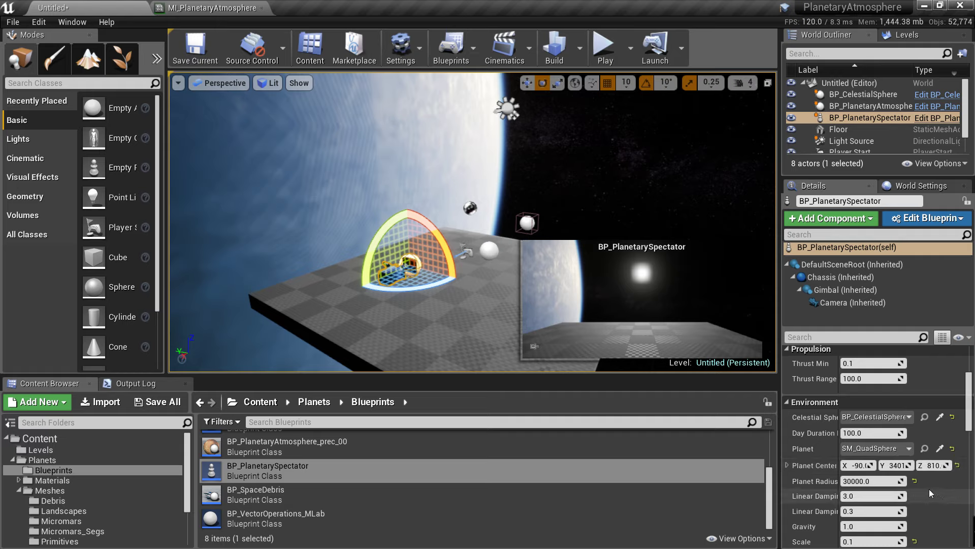
# Review the spectator's remaining environment and game settings, run a brief play test of its view, and stop it.
pyautogui.scroll(-4, 930, 490)
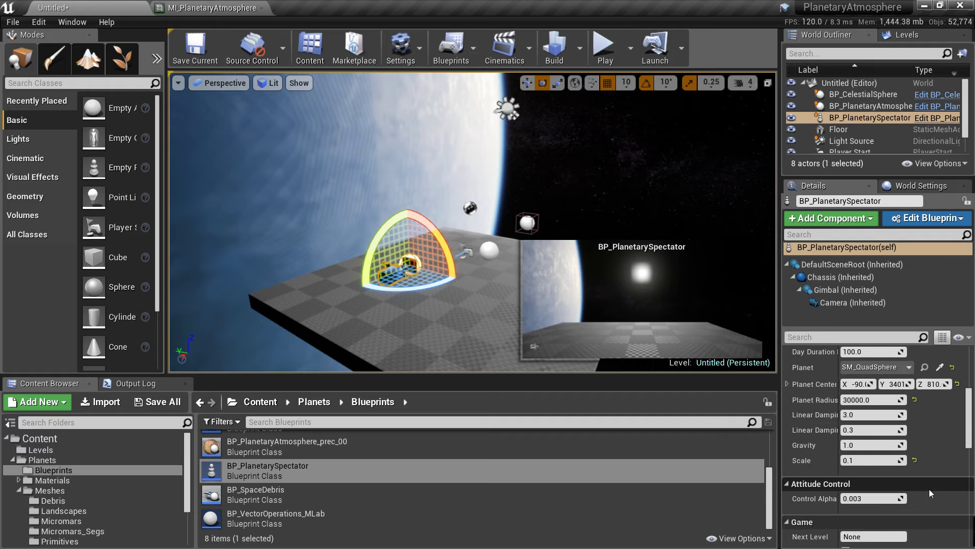
pyautogui.scroll(-1, 929, 489)
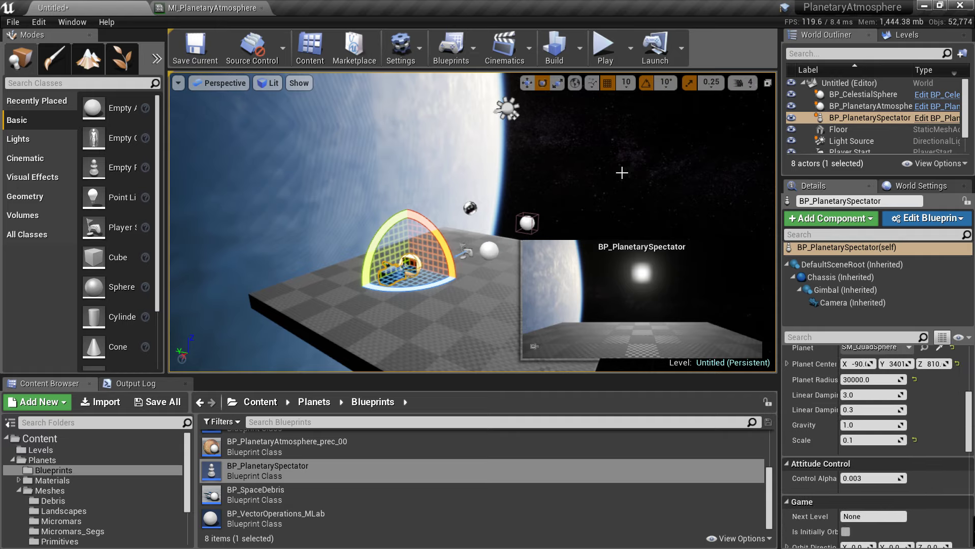
pyautogui.click(605, 53)
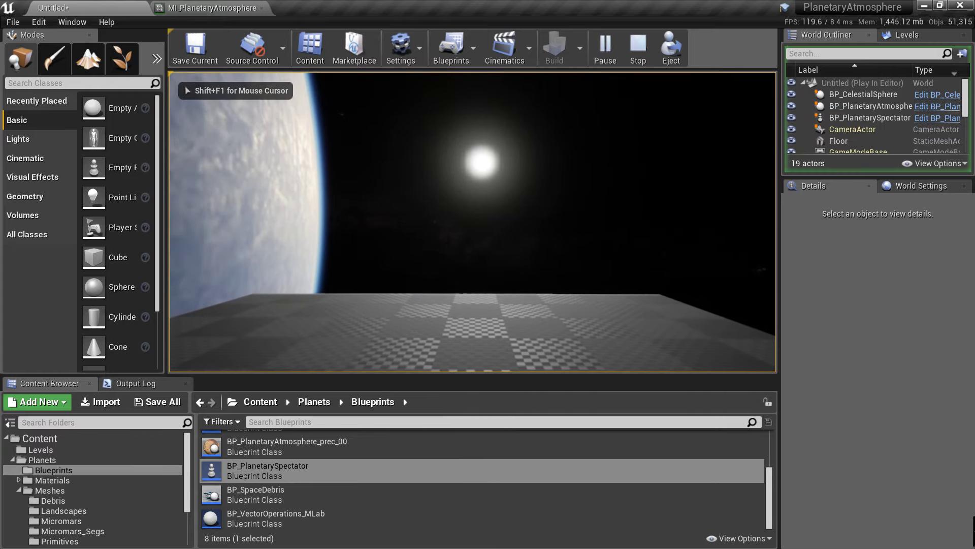
pyautogui.press('Escape')
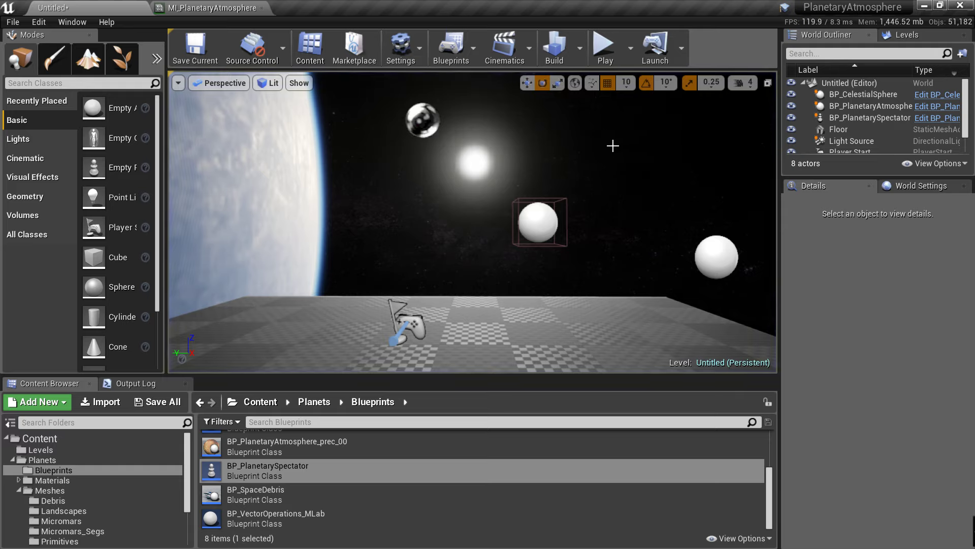
# Select BP_PlanetarySpectator again and set its environment scale to 0.001.
pyautogui.scroll(-1, 871, 115)
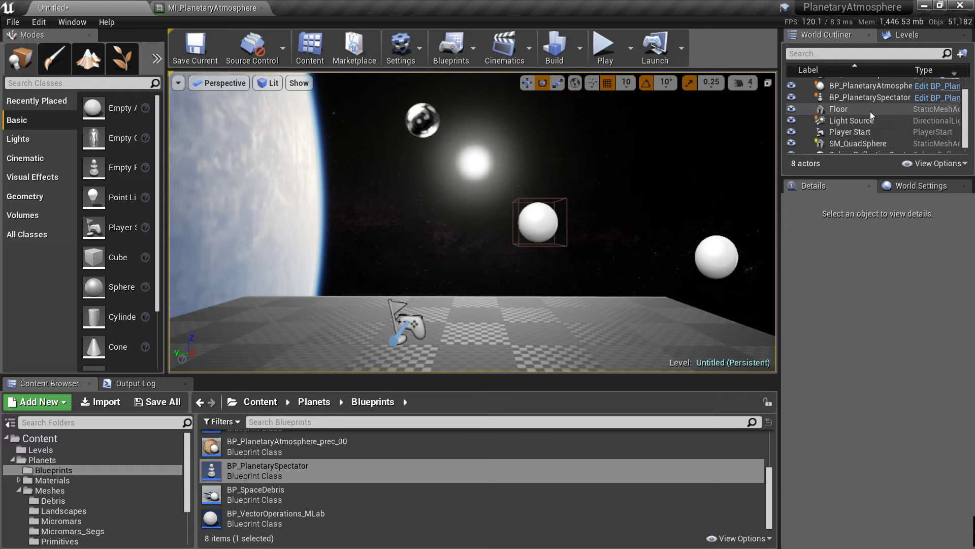
pyautogui.click(868, 99)
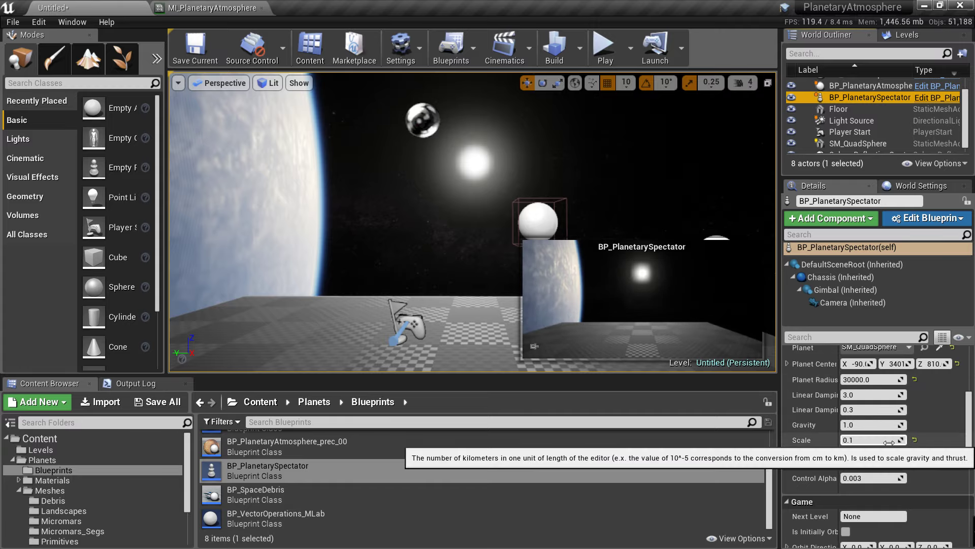
pyautogui.scroll(-1, 892, 447)
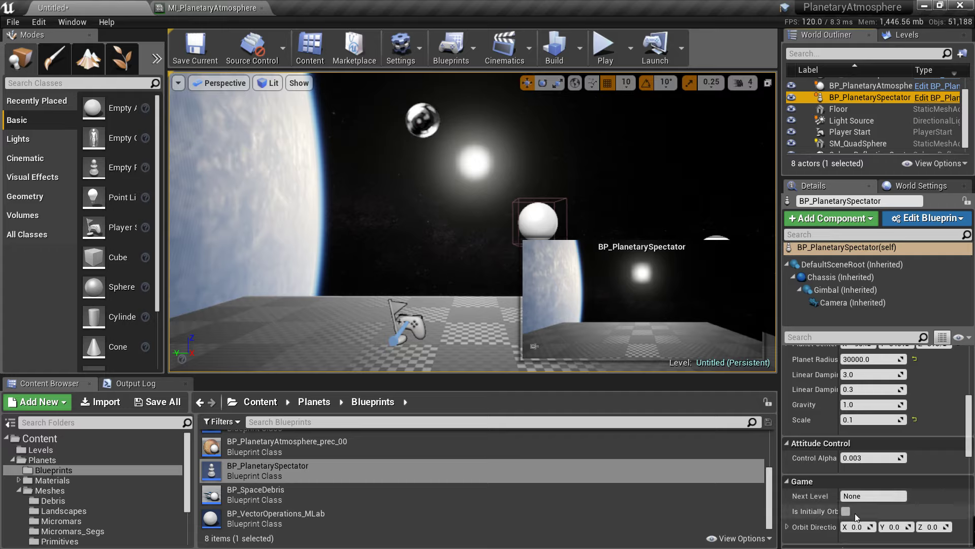
pyautogui.click(851, 420)
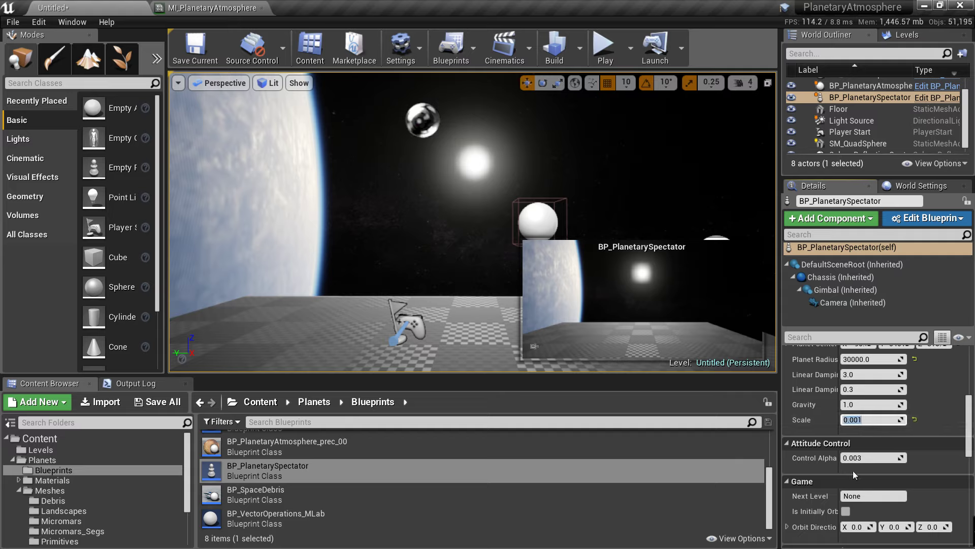
# Enable the spectator's Is Initially Orbiting option, try an orbit direction X of 1.0, and return it to 0.0.
pyautogui.click(846, 511)
pyautogui.click(866, 524)
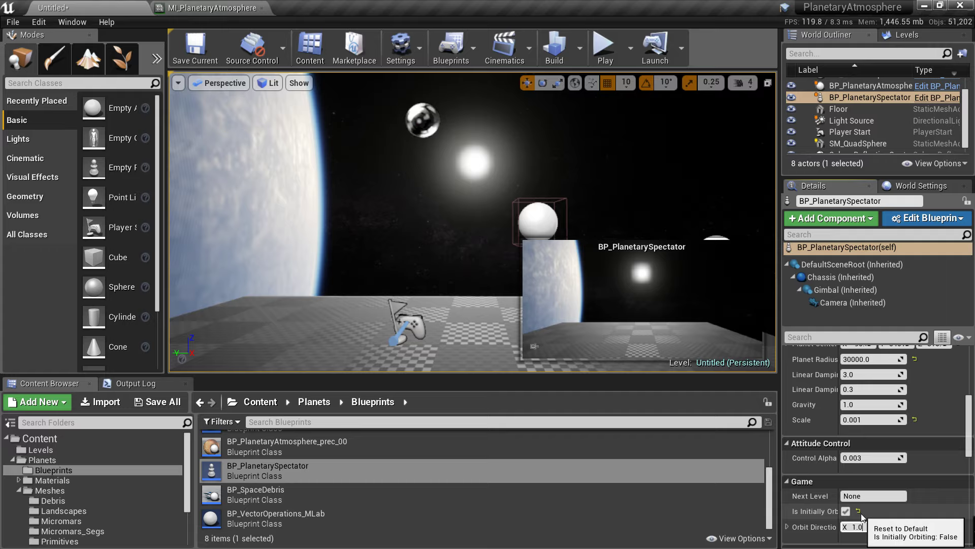
pyautogui.write('1.0')
pyautogui.press('Return')
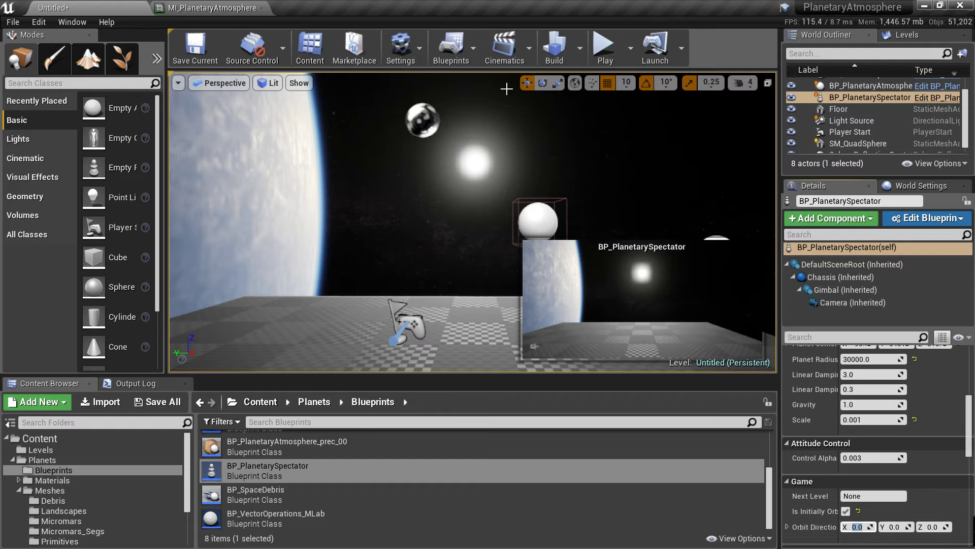
# Play the level and take control of the spectator to check its orbit and view around the planet.
pyautogui.click(605, 55)
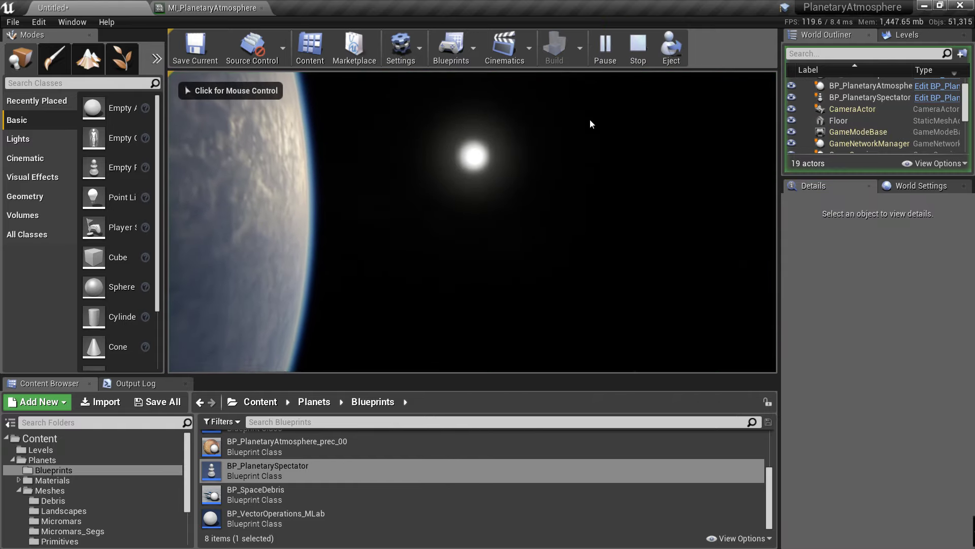
pyautogui.click(564, 212)
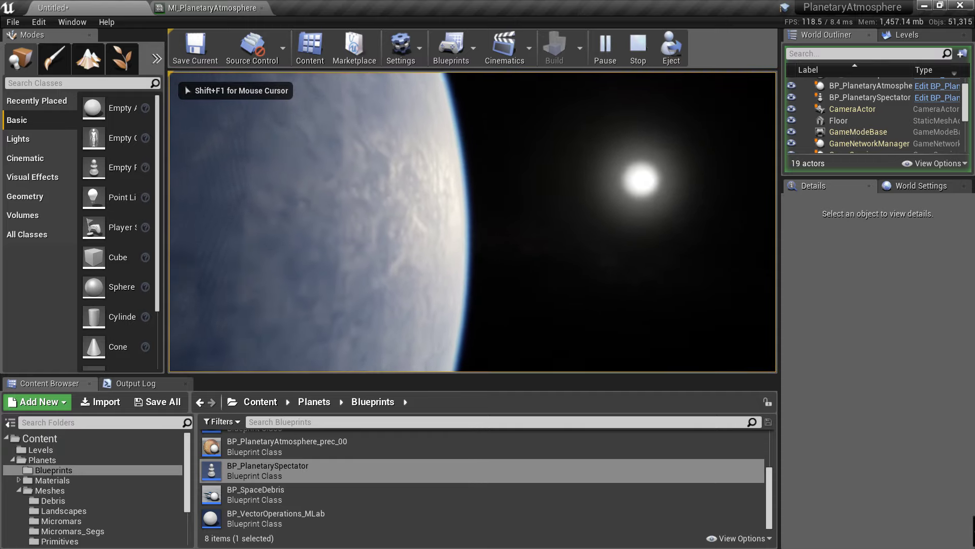